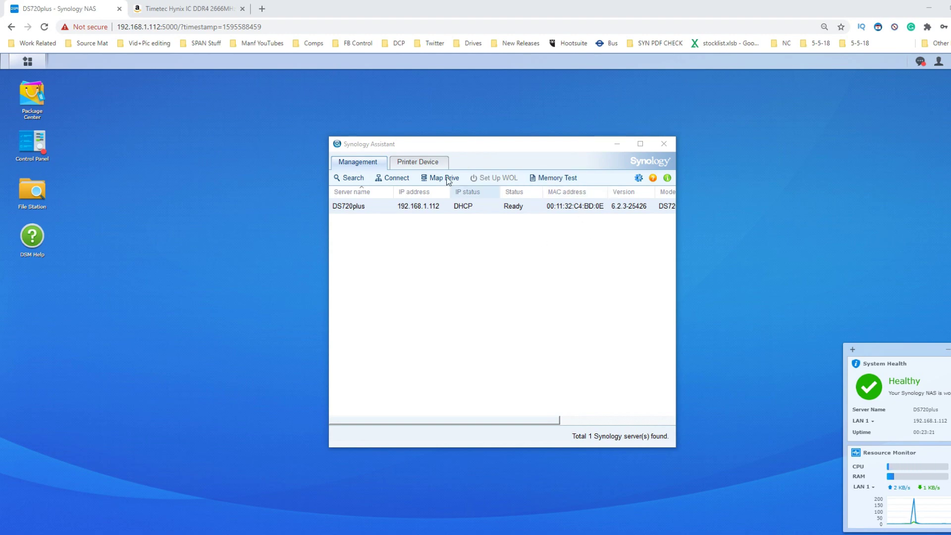
# Step: Turn on the Memory Test advanced service in Synology Assistant preferences and bring up the DS720plus row's actions
pyautogui.moveTo(410, 147); pyautogui.dragTo(393, 146)
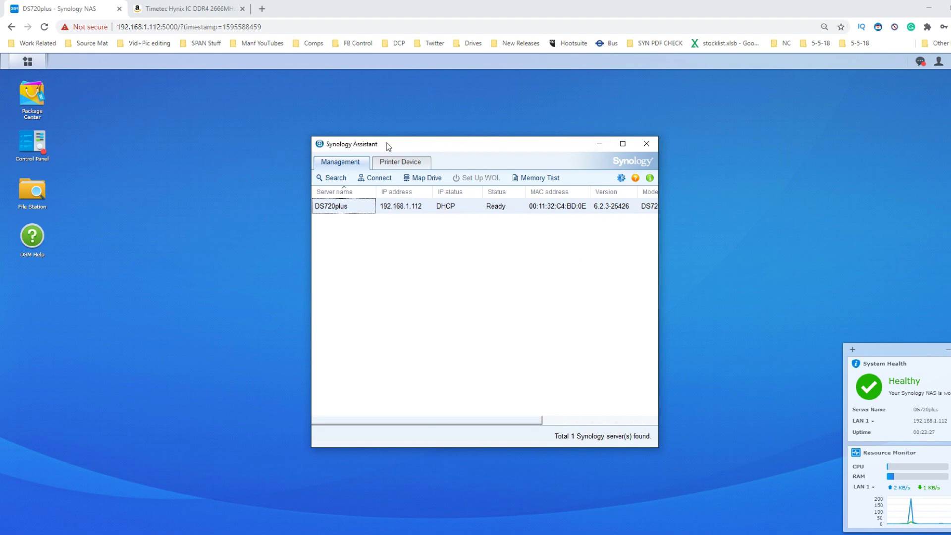
pyautogui.click(622, 178)
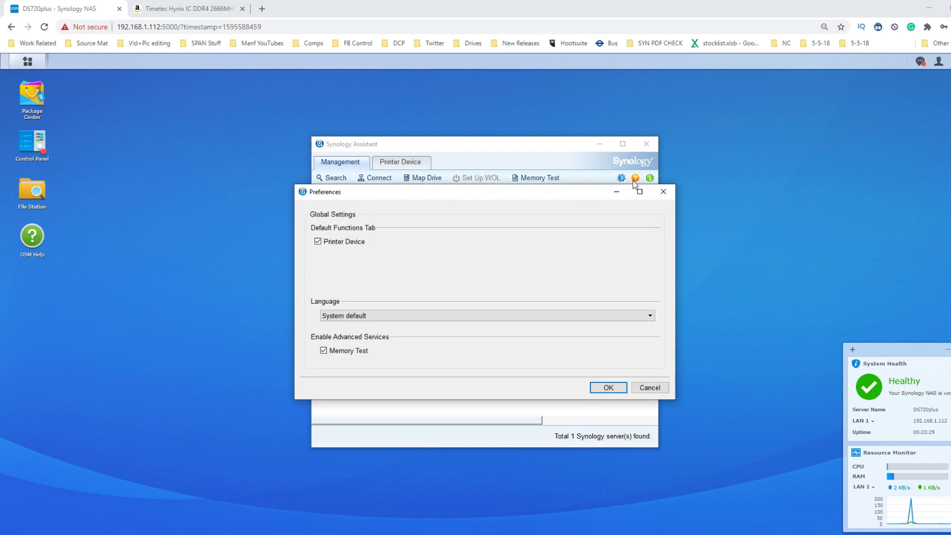
pyautogui.click(323, 350)
pyautogui.click(609, 388)
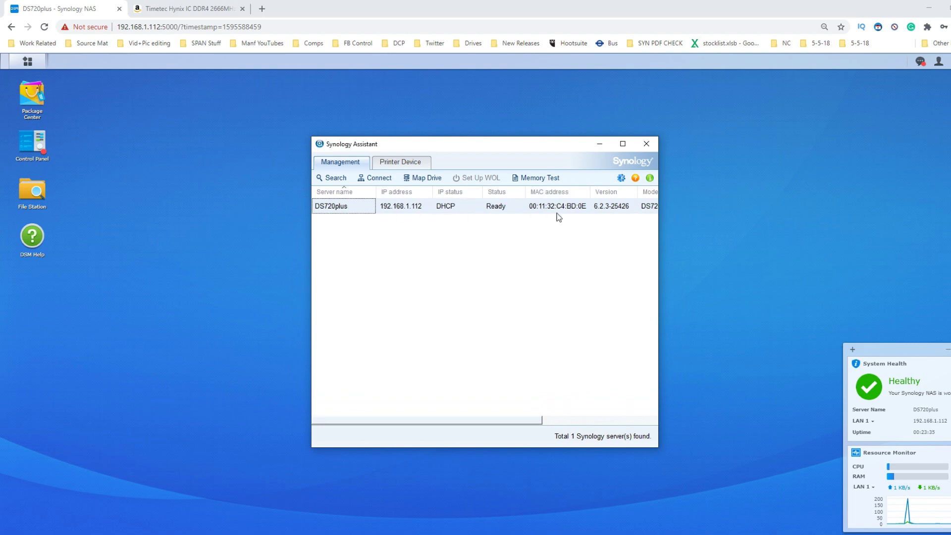
pyautogui.rightClick(341, 206)
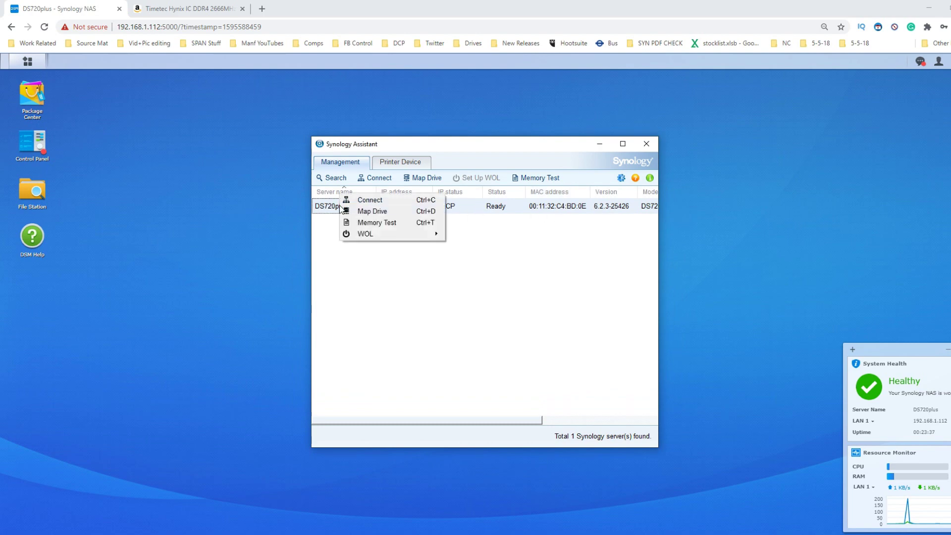
pyautogui.click(392, 222)
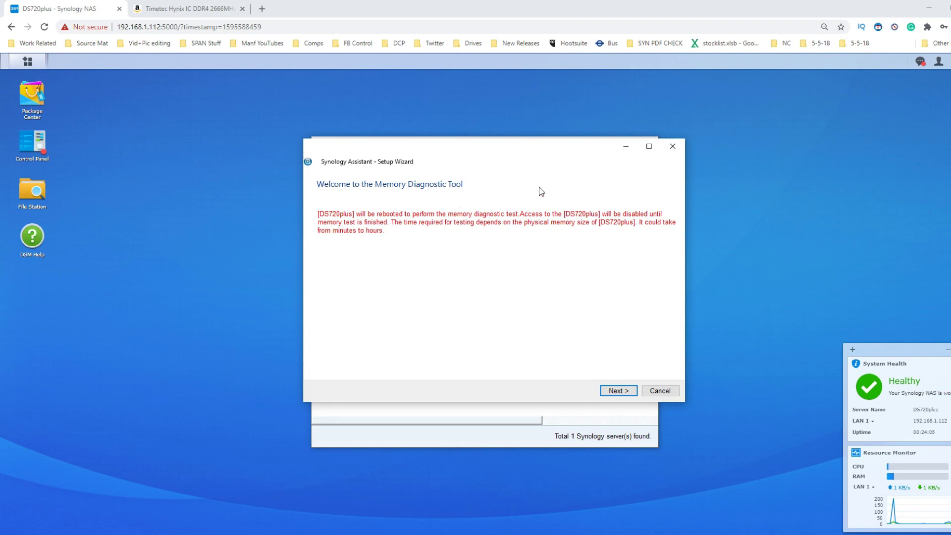
pyautogui.click(661, 391)
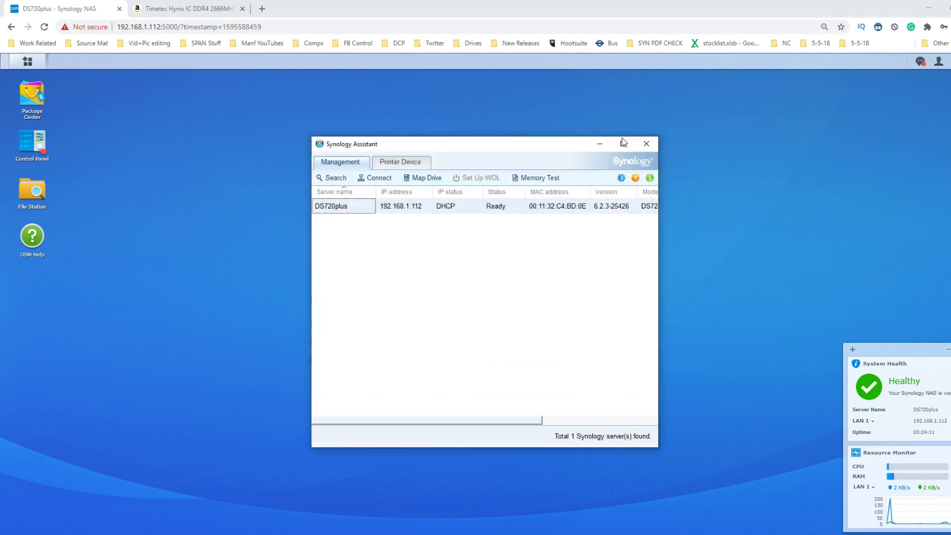
# Step: Hide Synology Assistant and launch Resource Monitor, Control Panel and Virtual Machine Manager
pyautogui.click(597, 146)
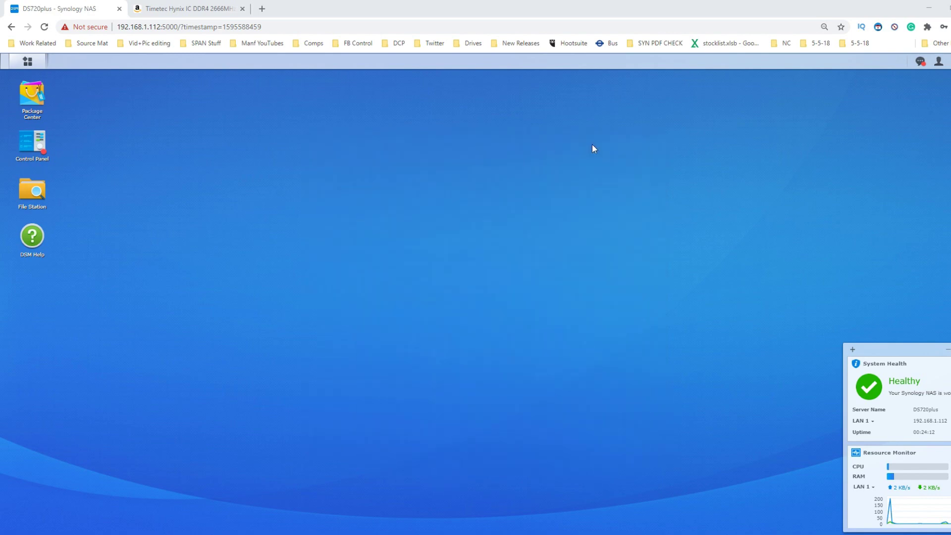
pyautogui.click(27, 61)
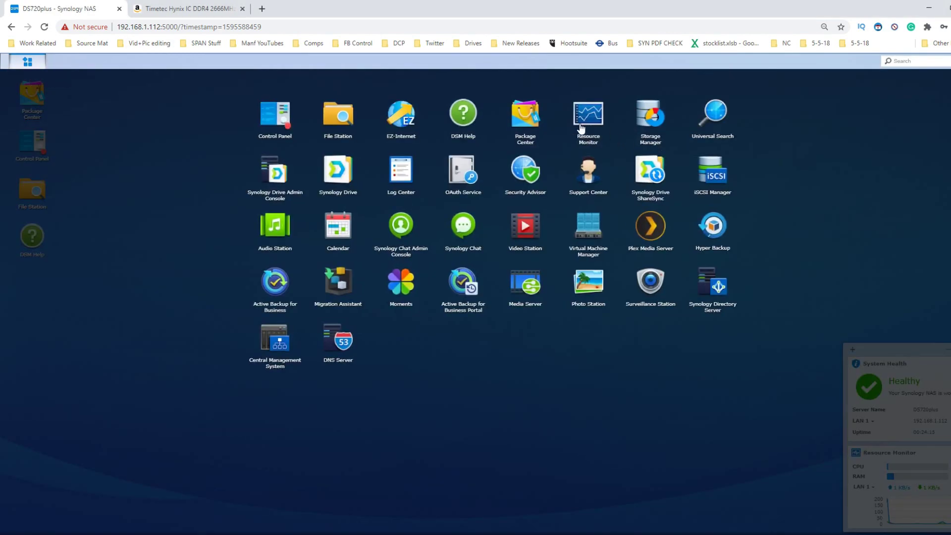
pyautogui.click(581, 125)
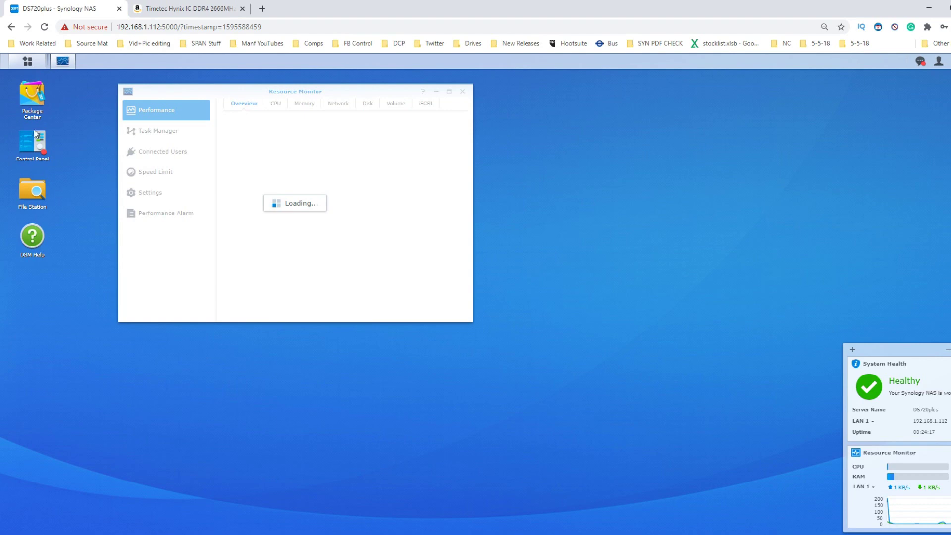
pyautogui.click(33, 150)
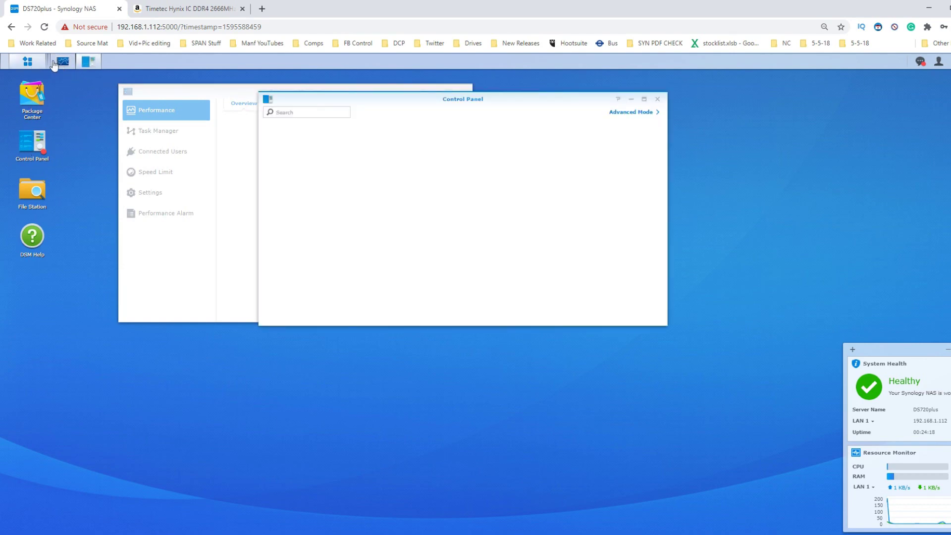
pyautogui.click(28, 61)
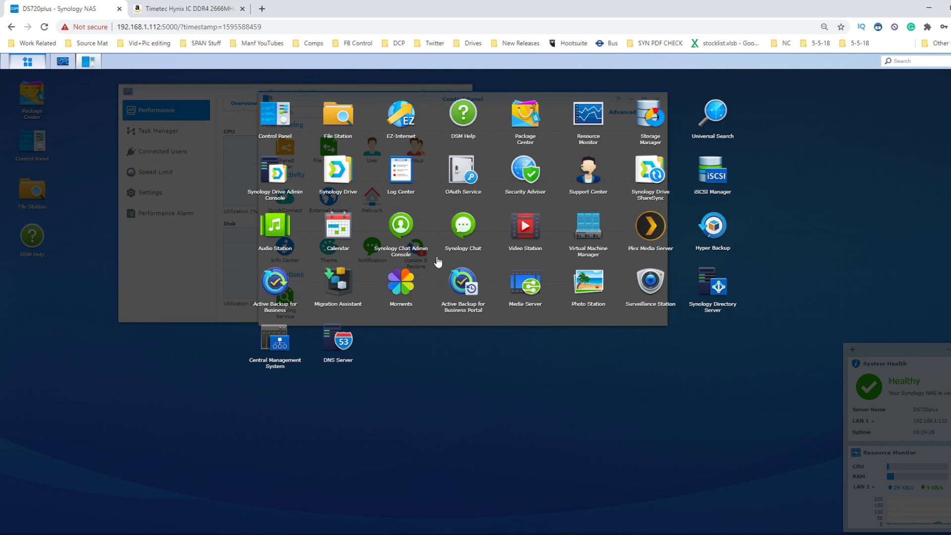
pyautogui.rightClick(602, 230)
pyautogui.click(592, 235)
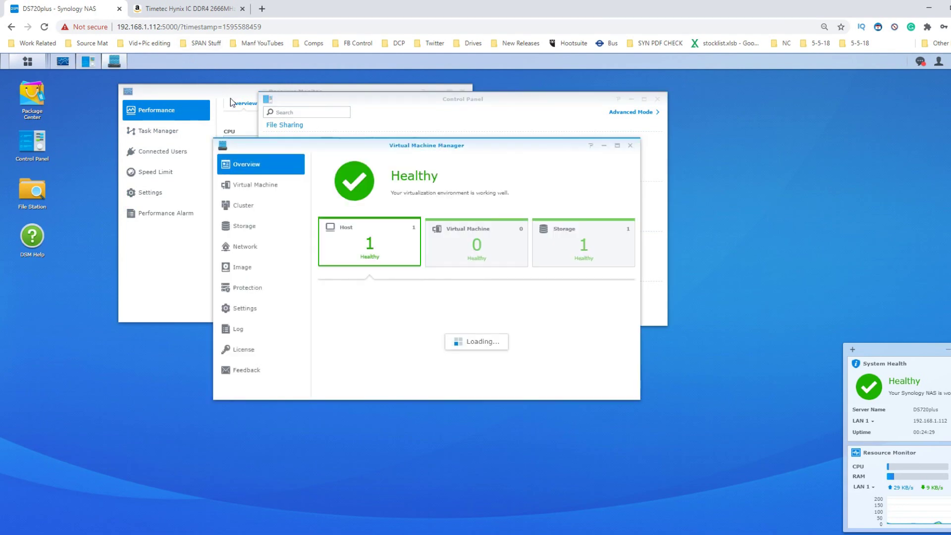
# Step: Bring Resource Monitor to the front and enlarge it wider and taller
pyautogui.click(224, 92)
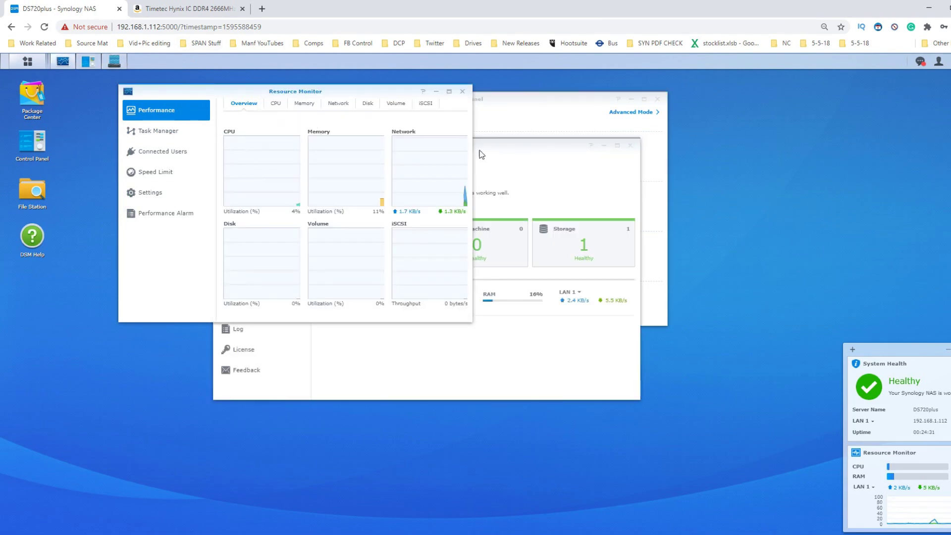
pyautogui.moveTo(472, 151); pyautogui.dragTo(721, 151)
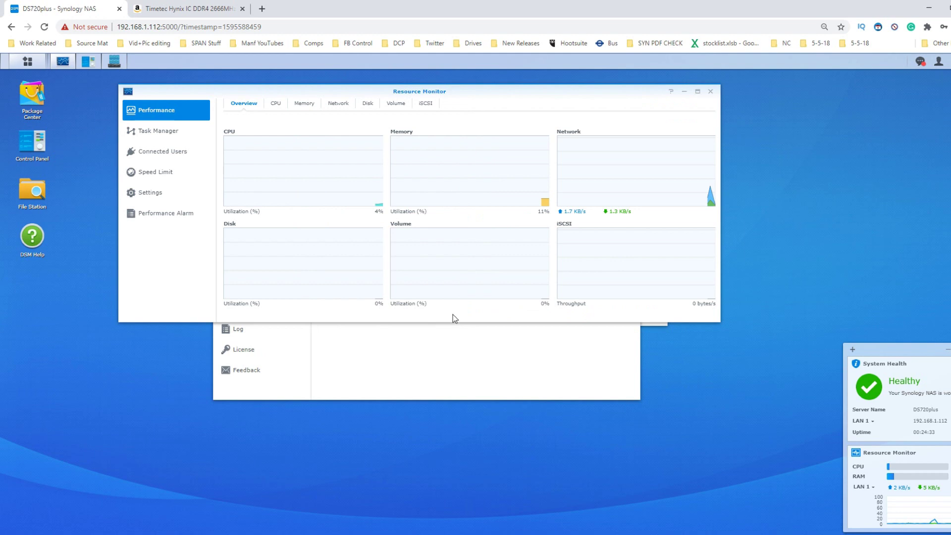
pyautogui.moveTo(436, 322); pyautogui.dragTo(436, 413)
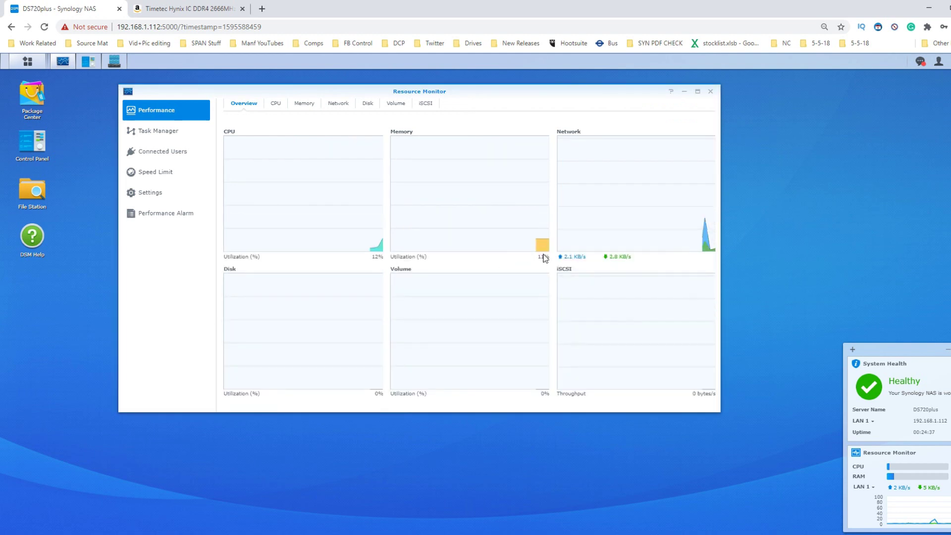
pyautogui.click(27, 61)
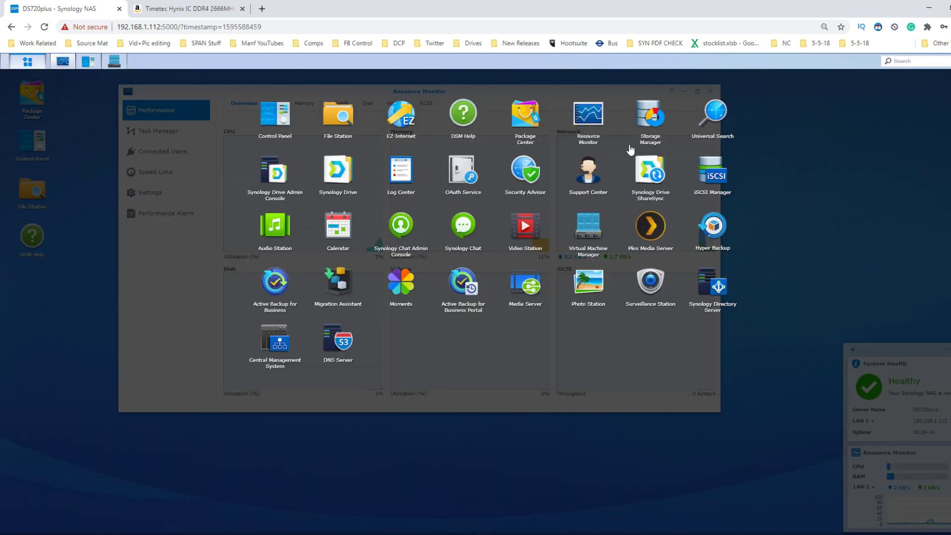
# Step: View Resource Monitor's memory details (10 GB total, 11% used, 7.4 GB free) and check notifications
pyautogui.click(560, 149)
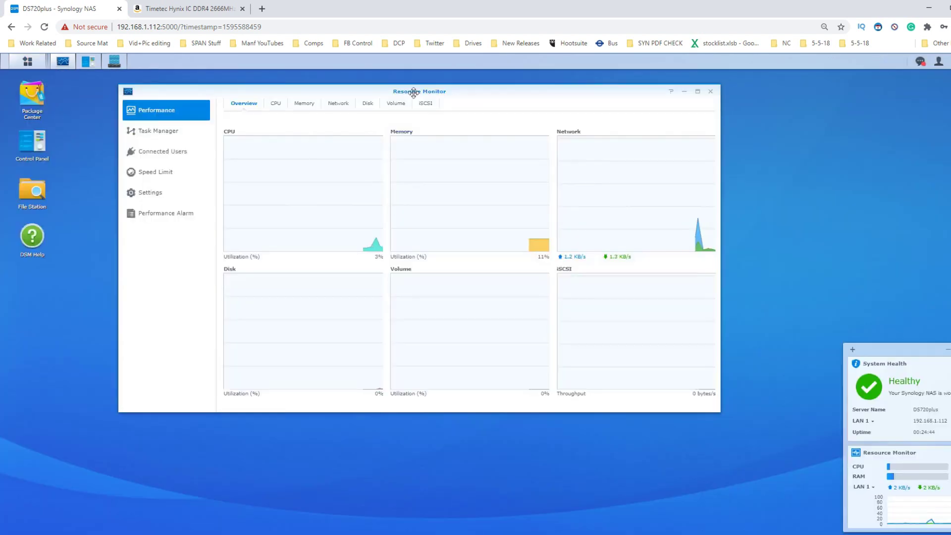
pyautogui.click(291, 104)
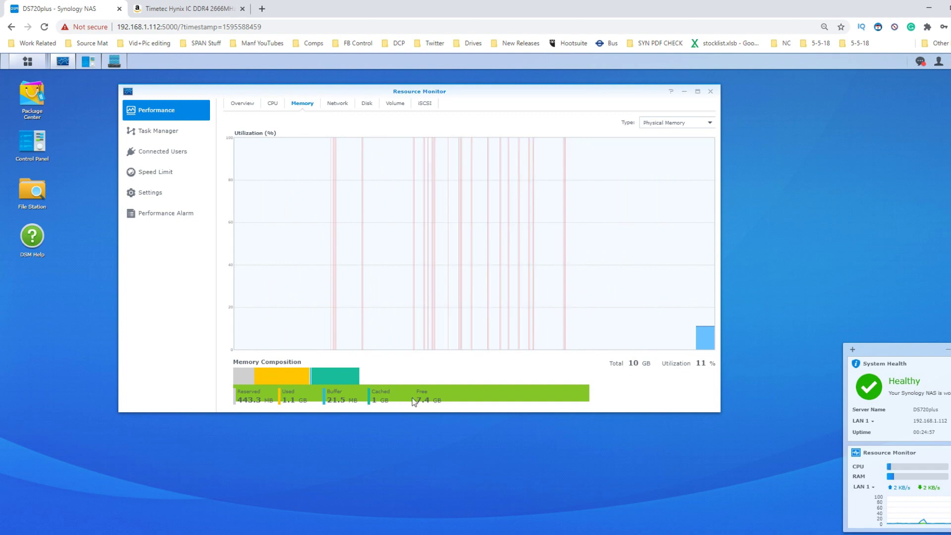
pyautogui.click(921, 62)
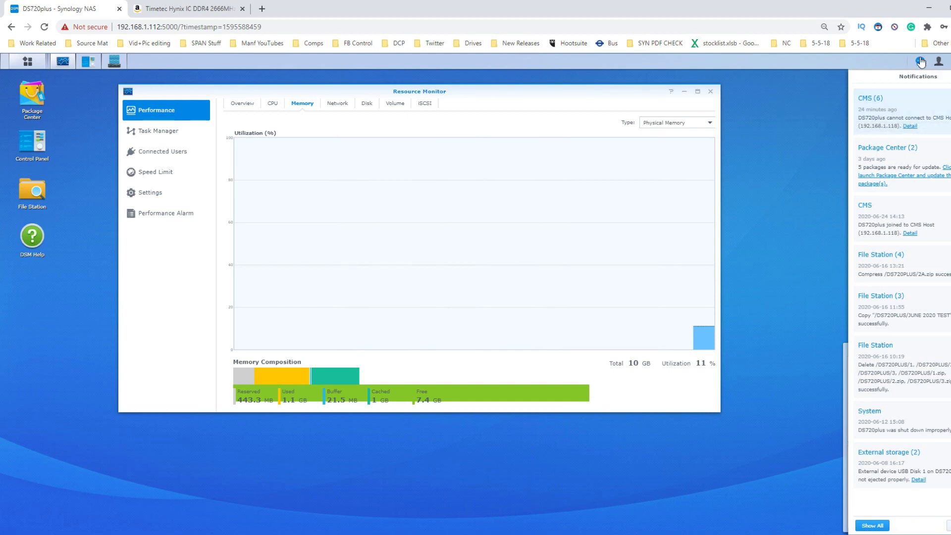
pyautogui.click(373, 209)
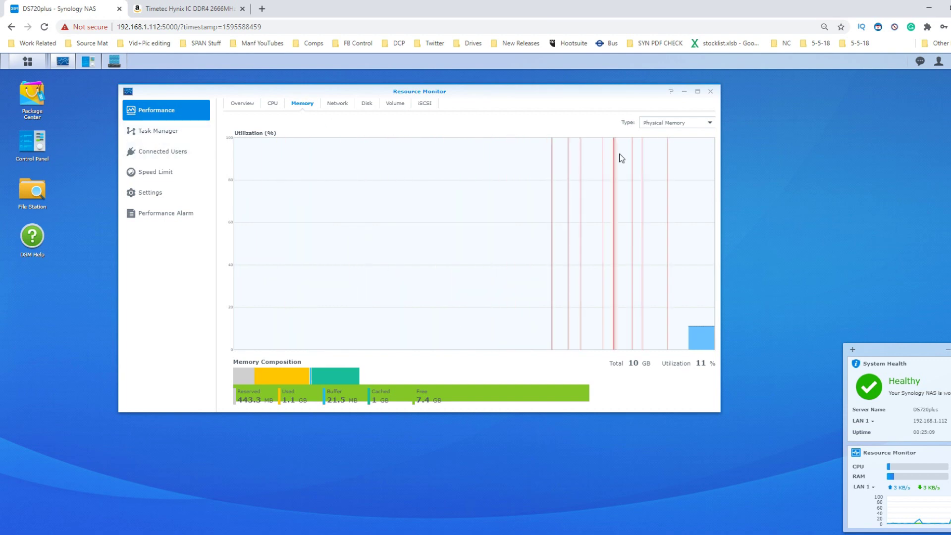
pyautogui.click(156, 133)
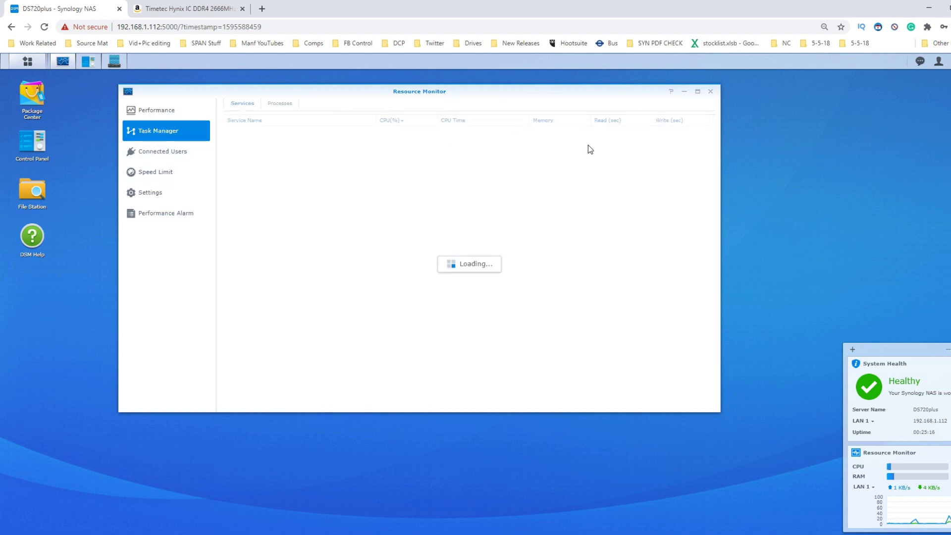
# Step: Sort services by memory, largest first, and confirm 10 GB total memory in Control Panel's Info Center
pyautogui.click(548, 120)
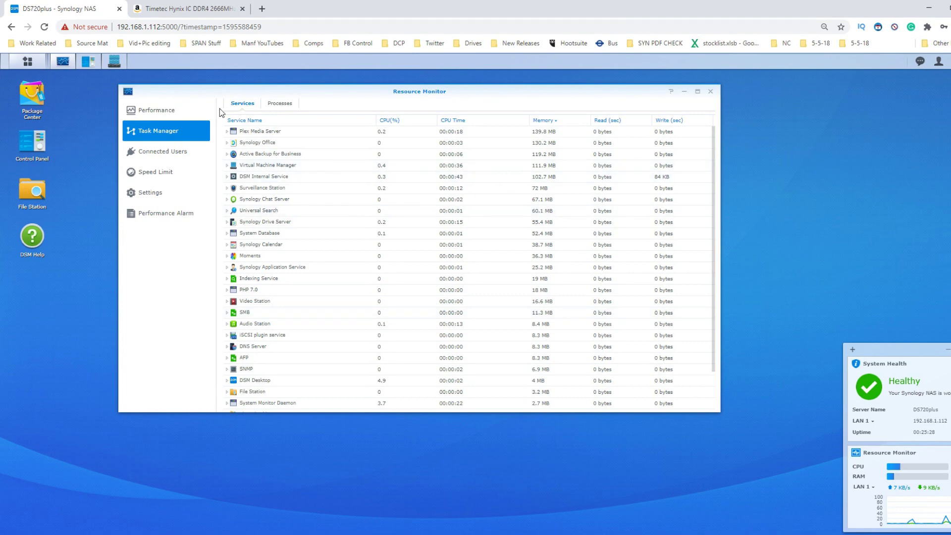
pyautogui.click(90, 63)
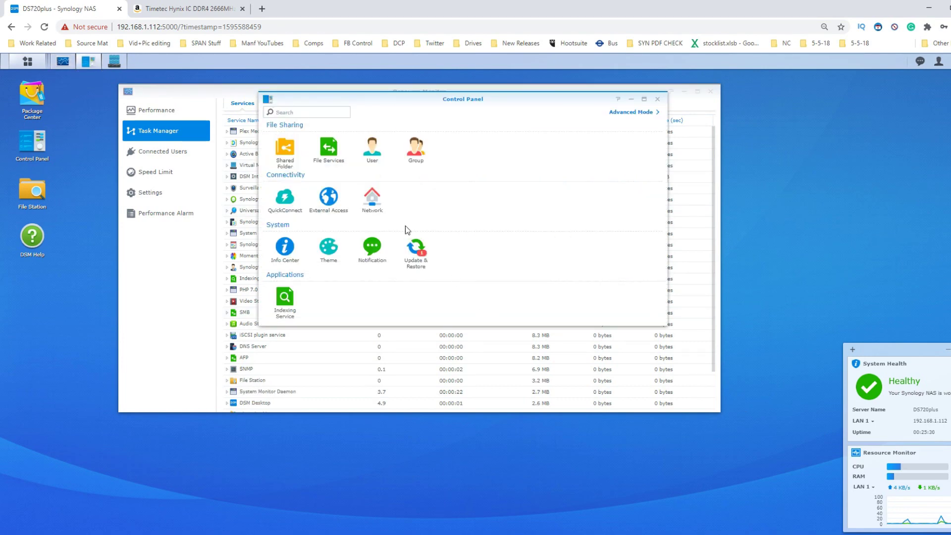
pyautogui.click(286, 265)
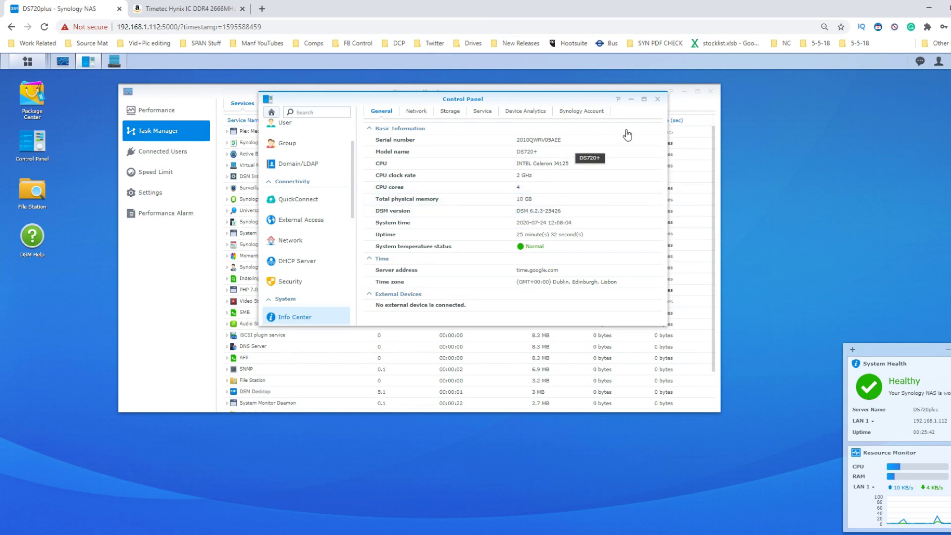
pyautogui.click(658, 100)
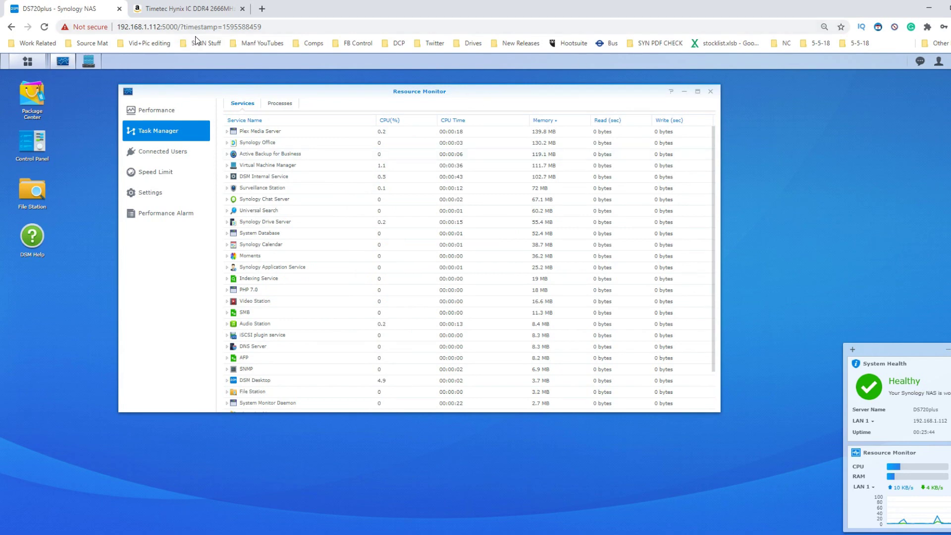
# Step: Start creating a Microsoft Windows virtual machine in Virtual Machine Manager and accept the storage
pyautogui.click(91, 61)
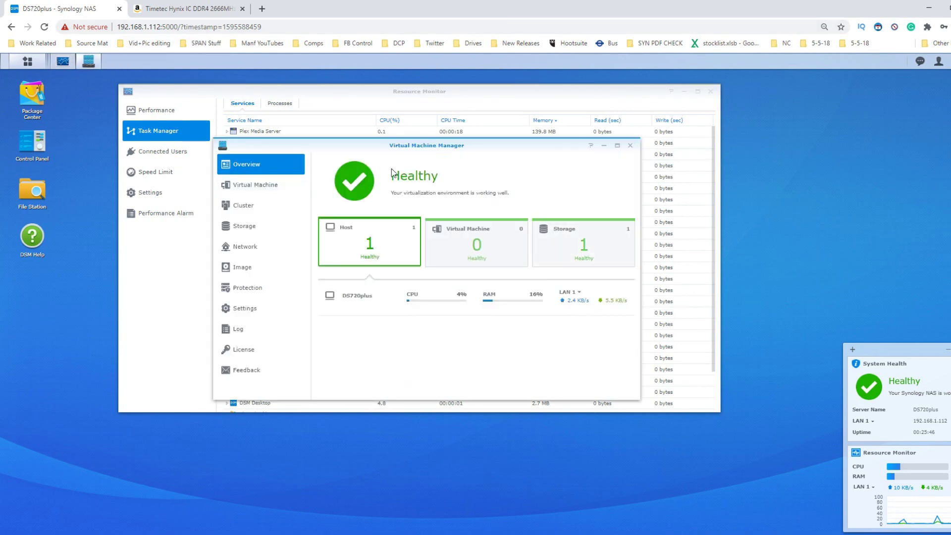
pyautogui.click(266, 190)
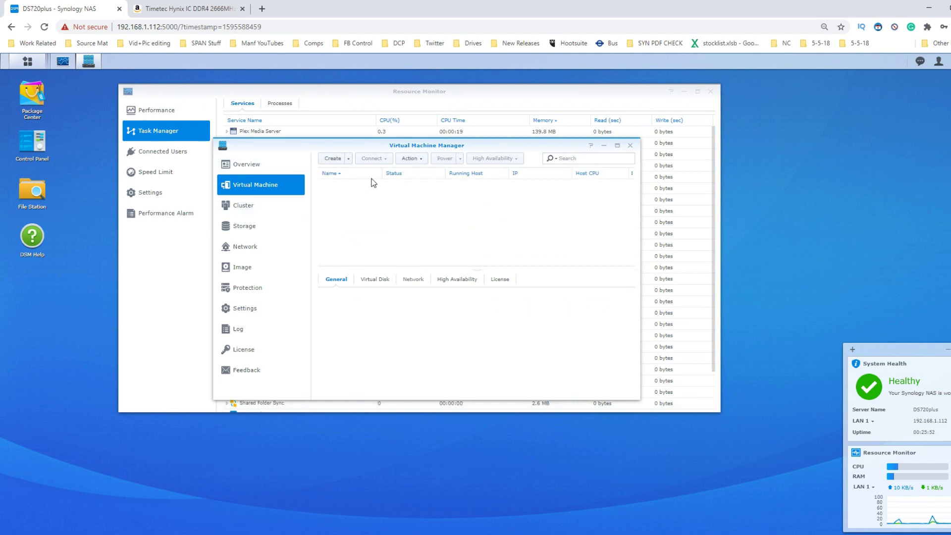
pyautogui.click(332, 159)
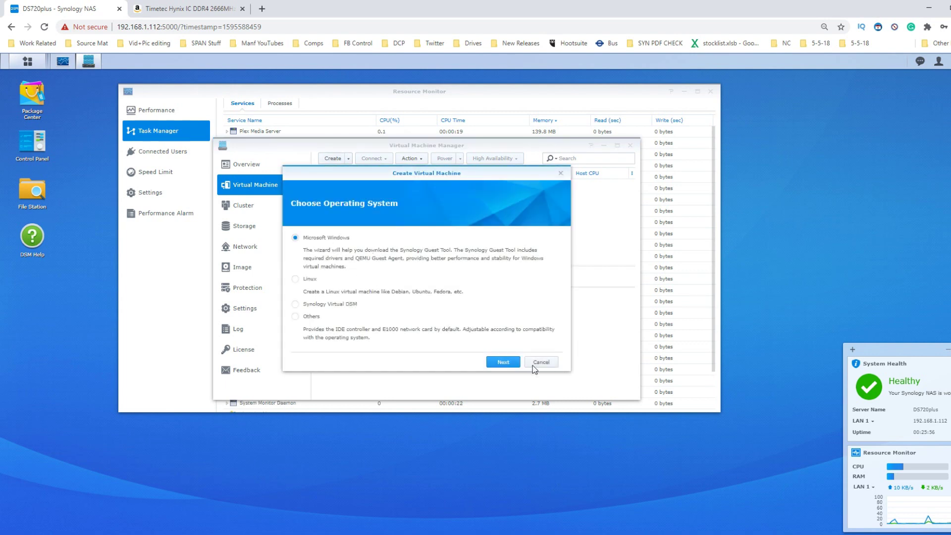
pyautogui.click(503, 362)
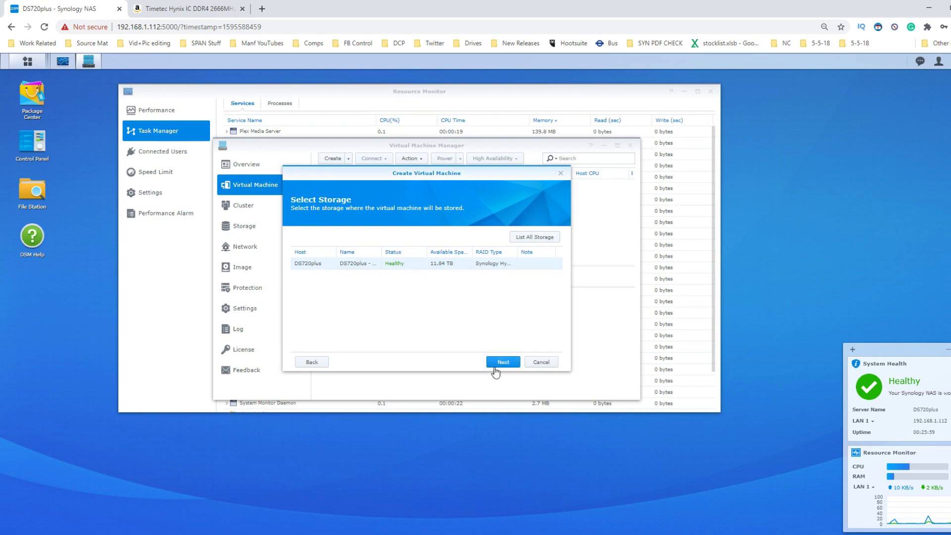
pyautogui.click(495, 366)
# Step: Give the VM 2 CPUs and 7 GB memory and name it testvm
pyautogui.click(452, 255)
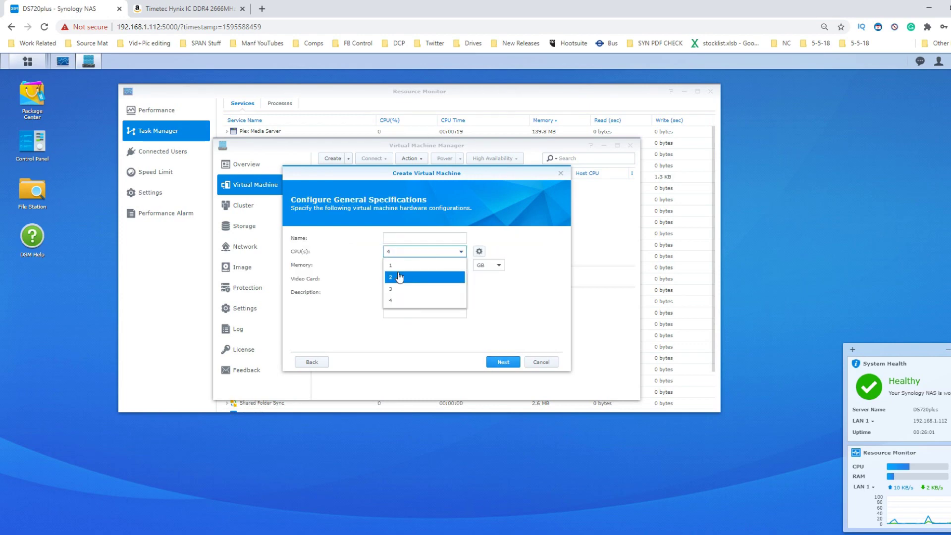
pyautogui.click(397, 276)
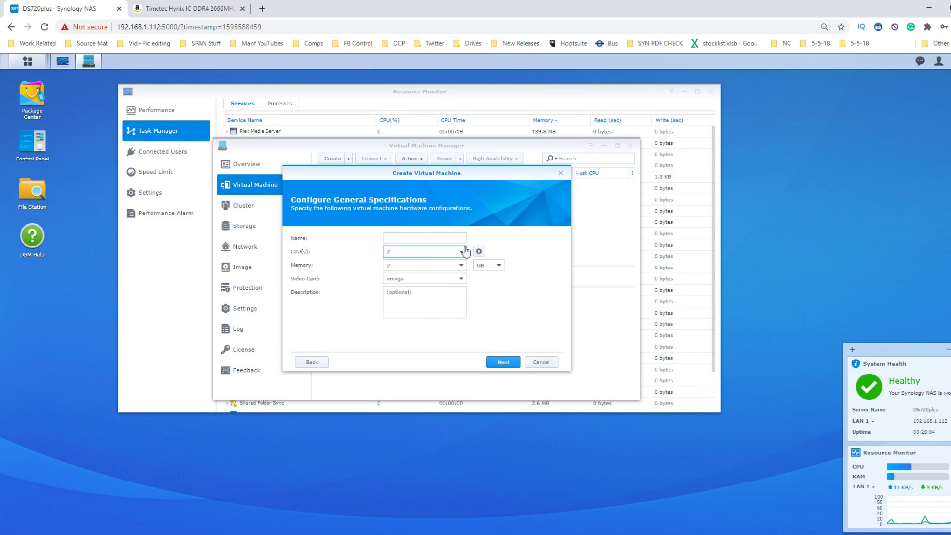
pyautogui.click(463, 266)
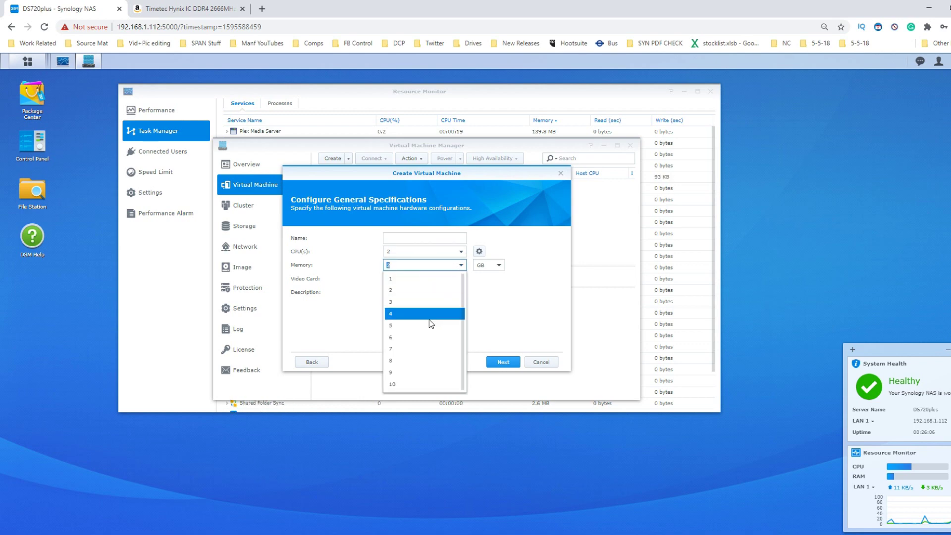
pyautogui.click(400, 349)
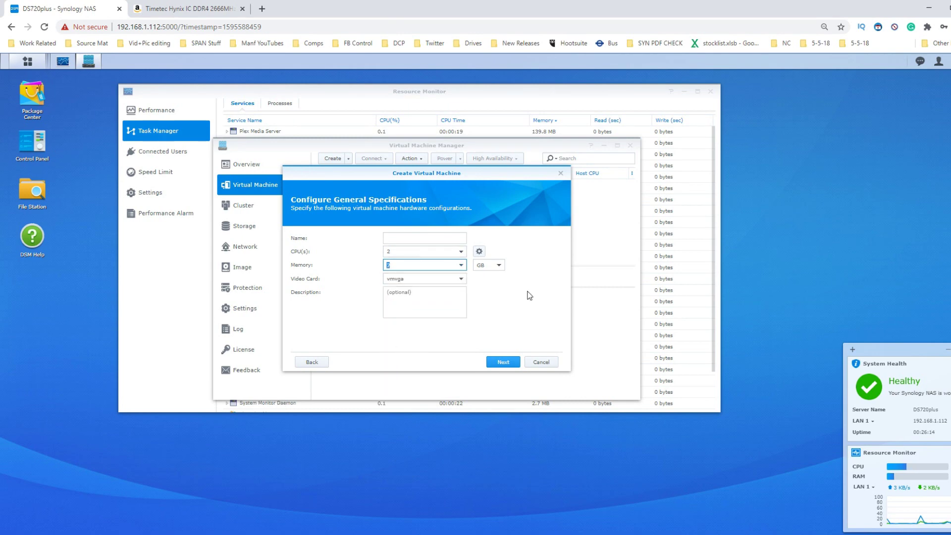
pyautogui.click(499, 358)
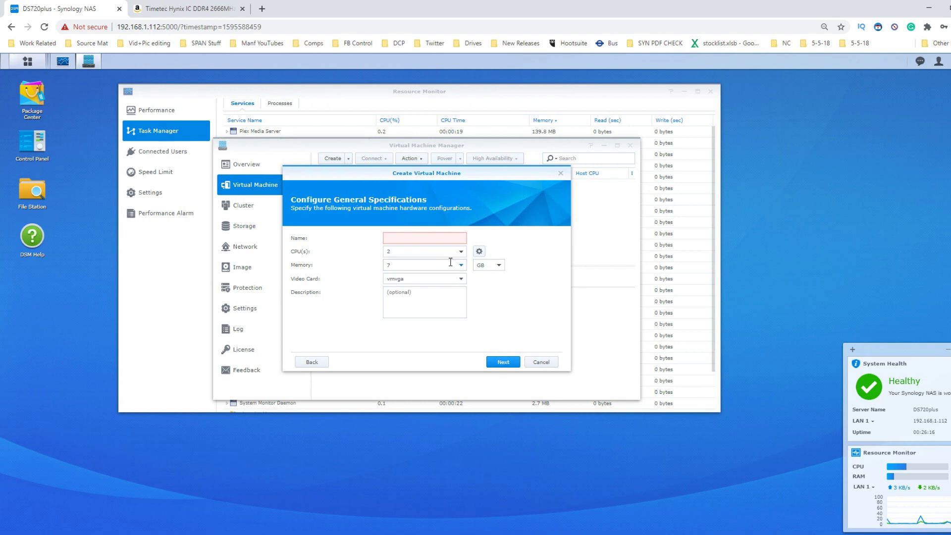
pyautogui.write('testvm')
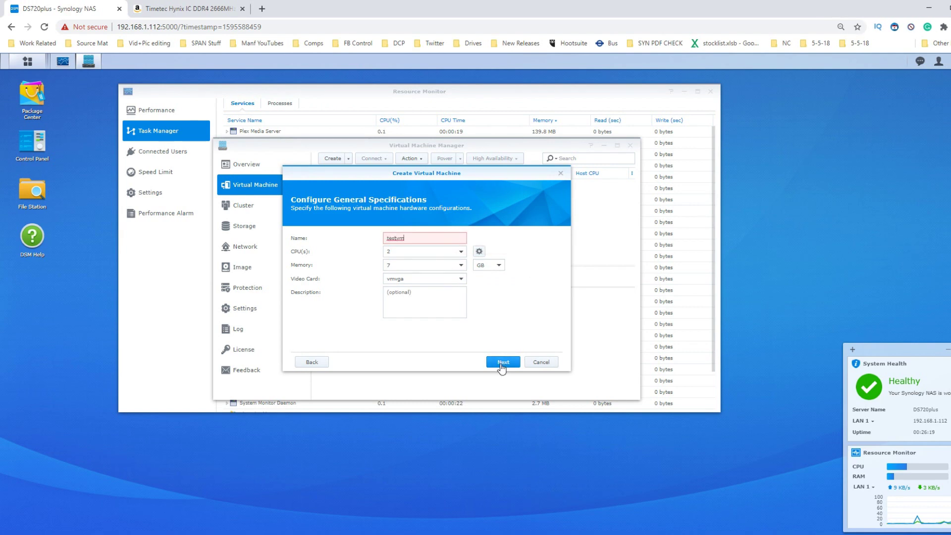
pyautogui.click(501, 361)
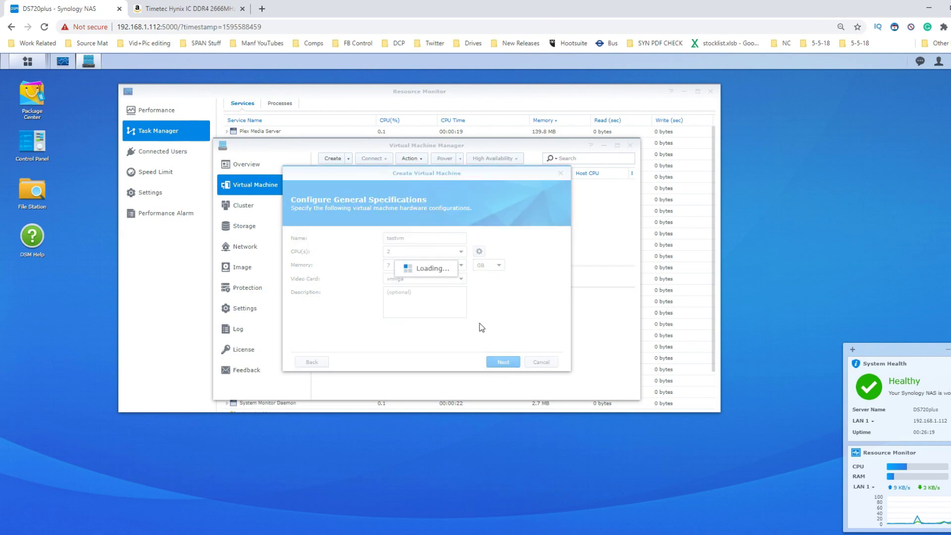
# Step: Set the virtual disk to 250 GB and keep the default network
pyautogui.click(419, 239)
pyautogui.write('250')
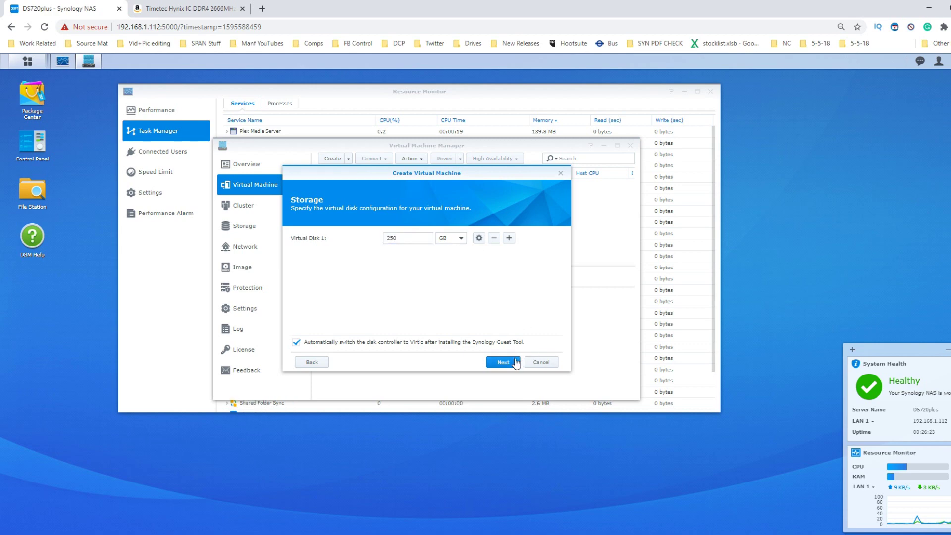
pyautogui.click(511, 361)
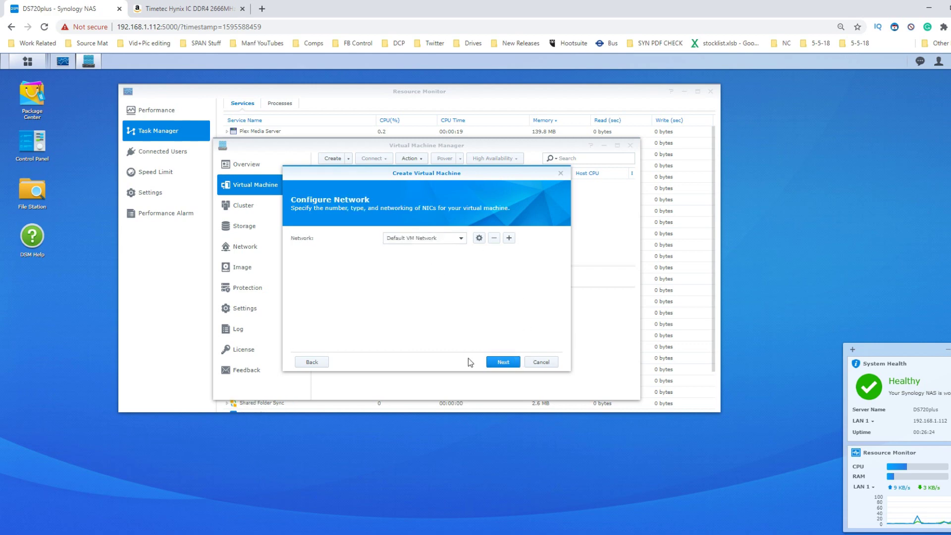
pyautogui.click(503, 363)
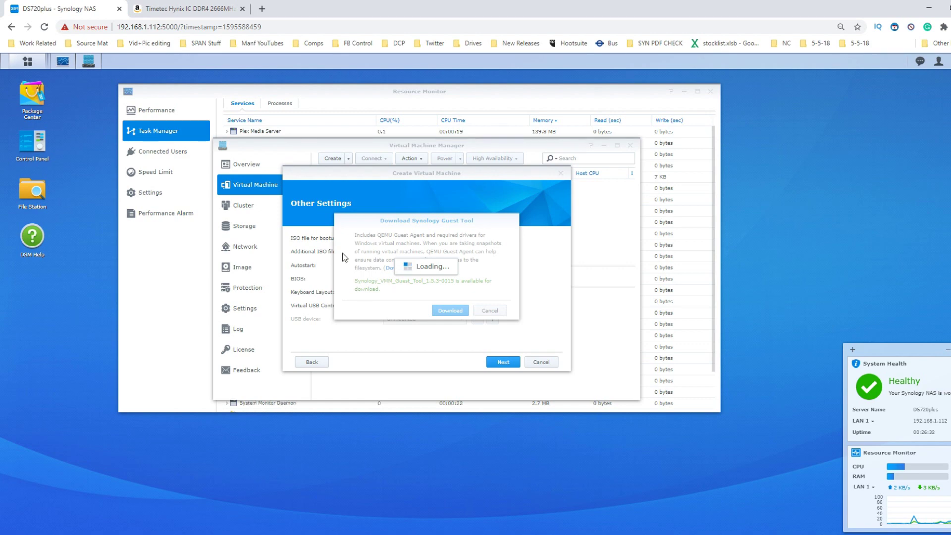
# Step: Skip the guest tool download, allow all users, enable power-on after creation, and create the VM
pyautogui.click(486, 310)
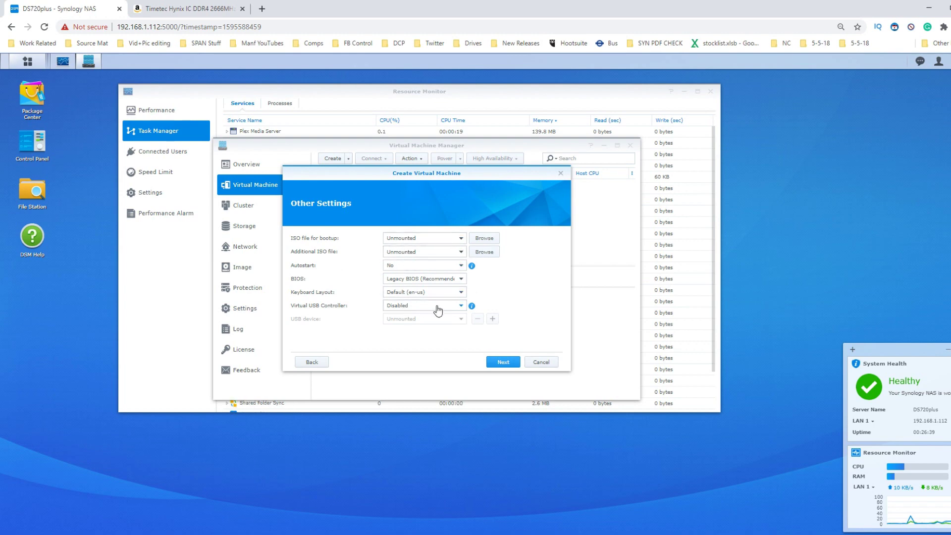
pyautogui.click(498, 362)
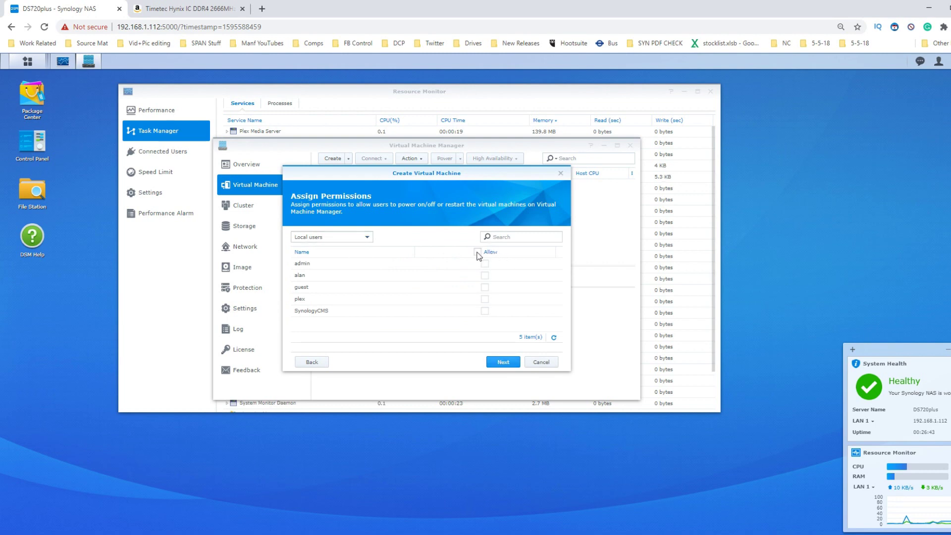
pyautogui.click(477, 252)
pyautogui.click(503, 362)
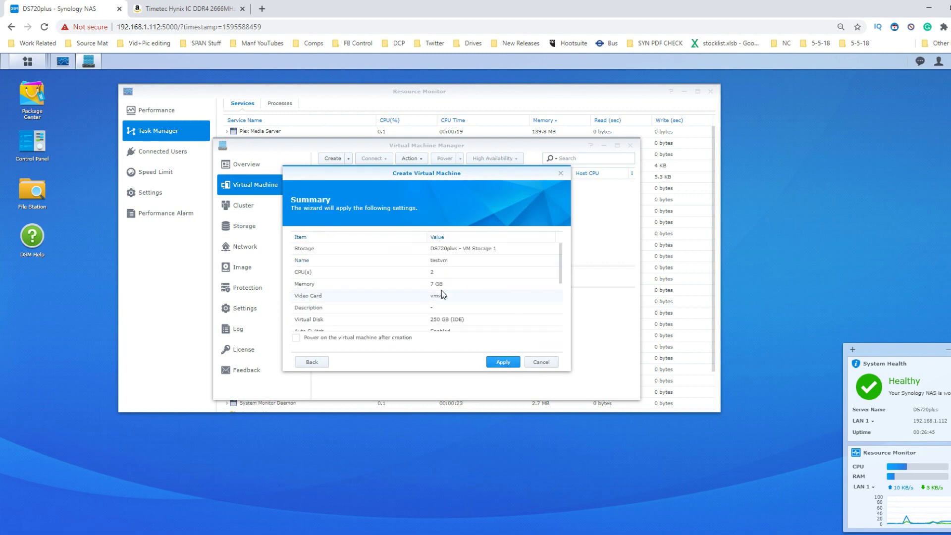
pyautogui.scroll(-3, 471, 290)
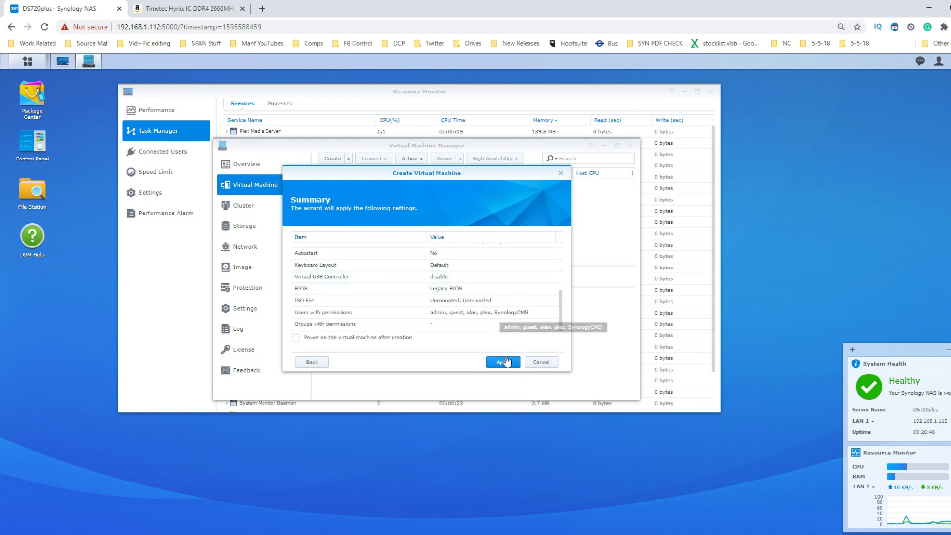
pyautogui.click(399, 338)
pyautogui.click(510, 364)
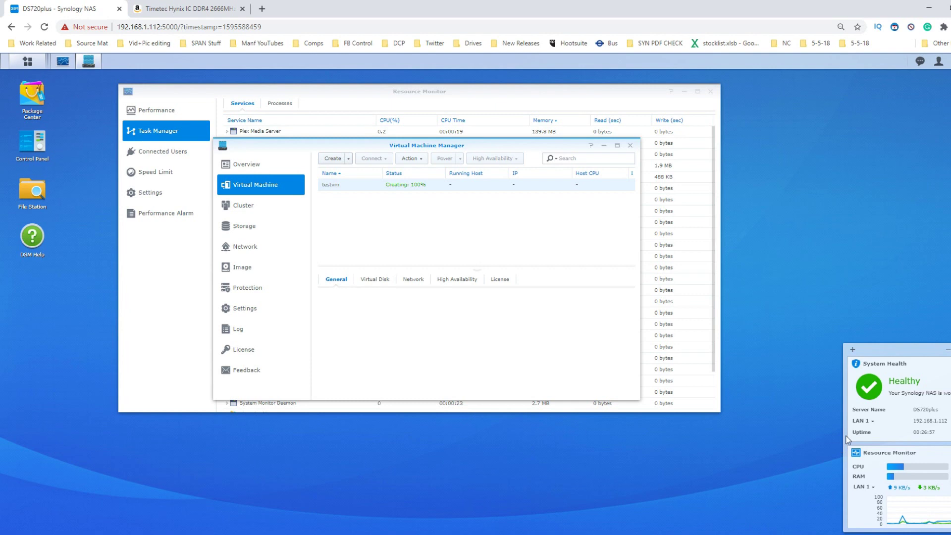
# Step: Start testvm and check Resource Monitor shows Virtual Machine Manager using about 7.23 GB
pyautogui.click(444, 158)
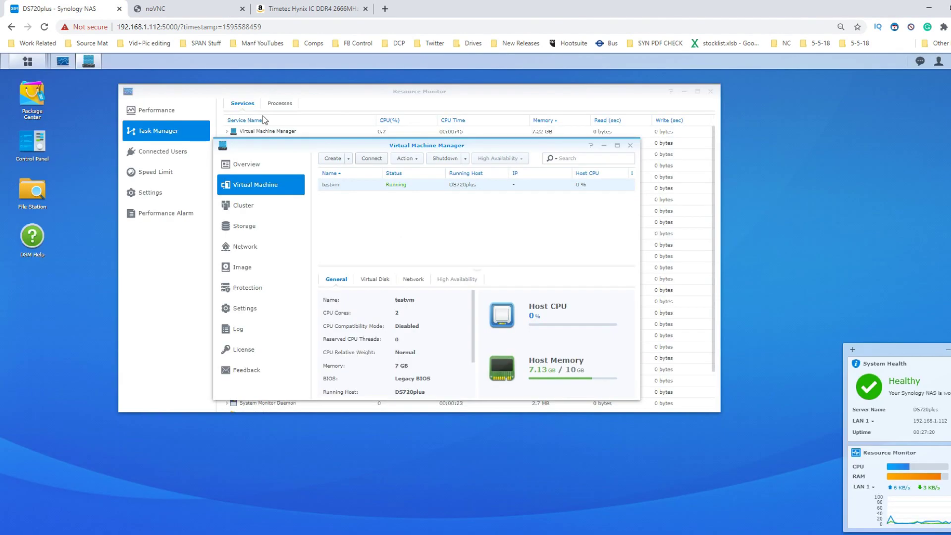
pyautogui.click(425, 132)
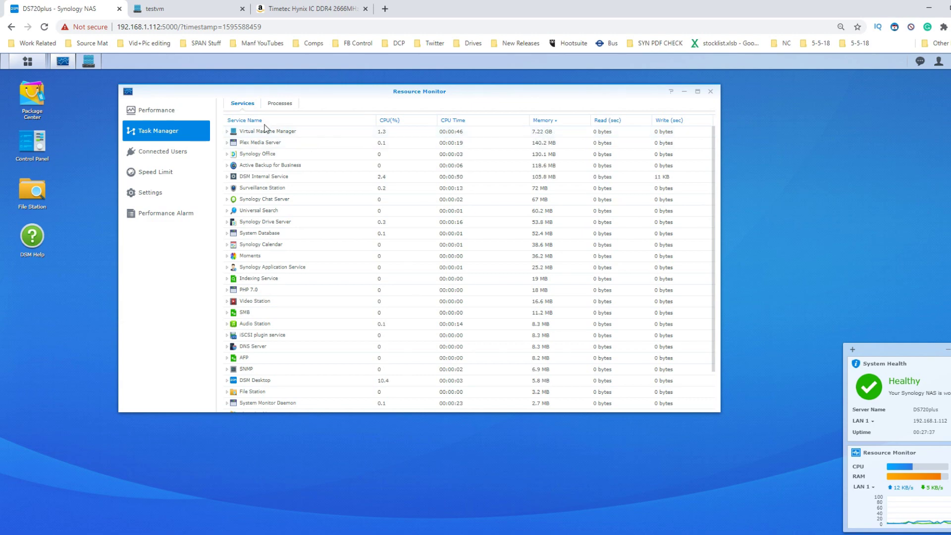
pyautogui.click(227, 10)
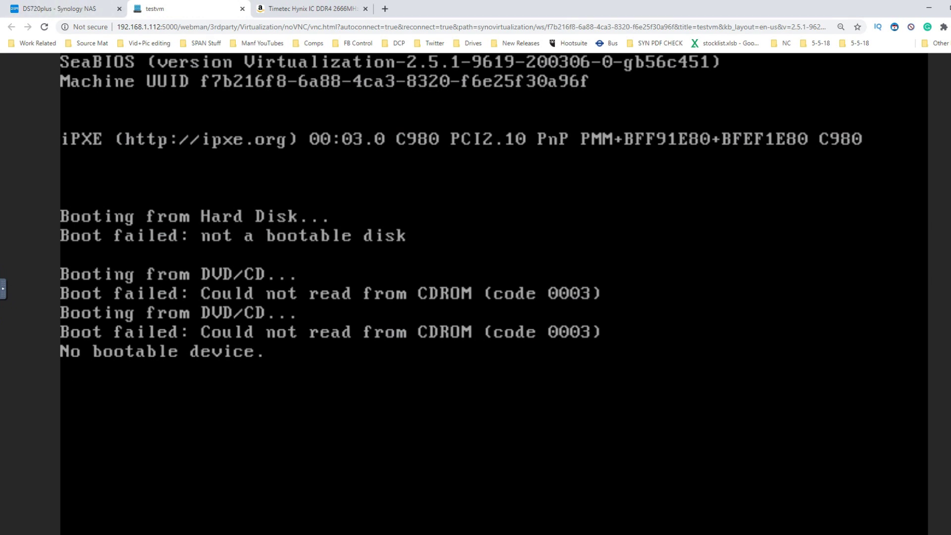
pyautogui.click(95, 5)
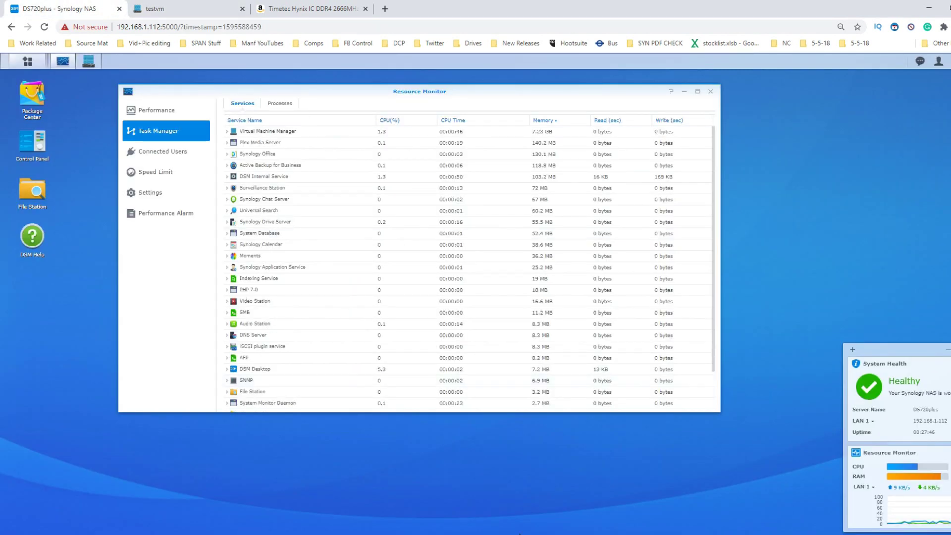
pyautogui.hotkey('alt', 'Tab')
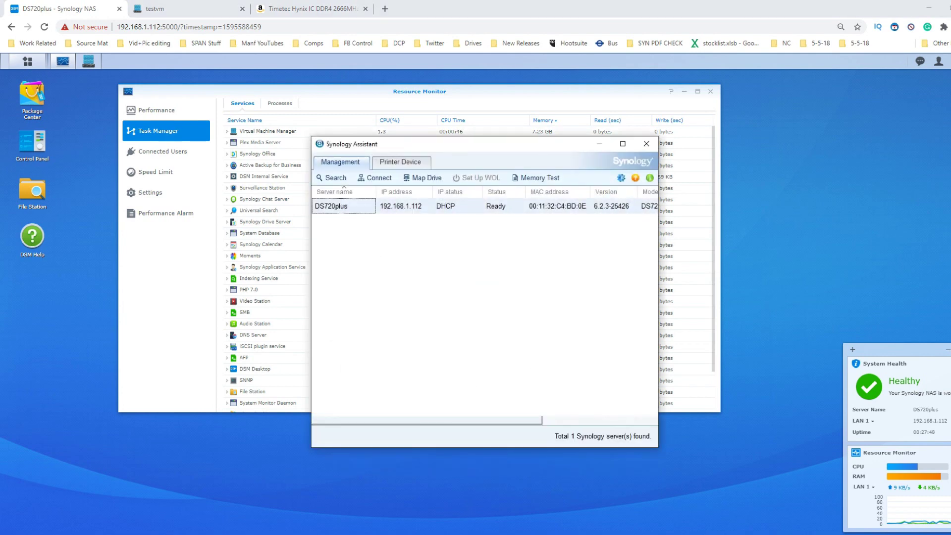
pyautogui.hotkey('alt', 'Tab')
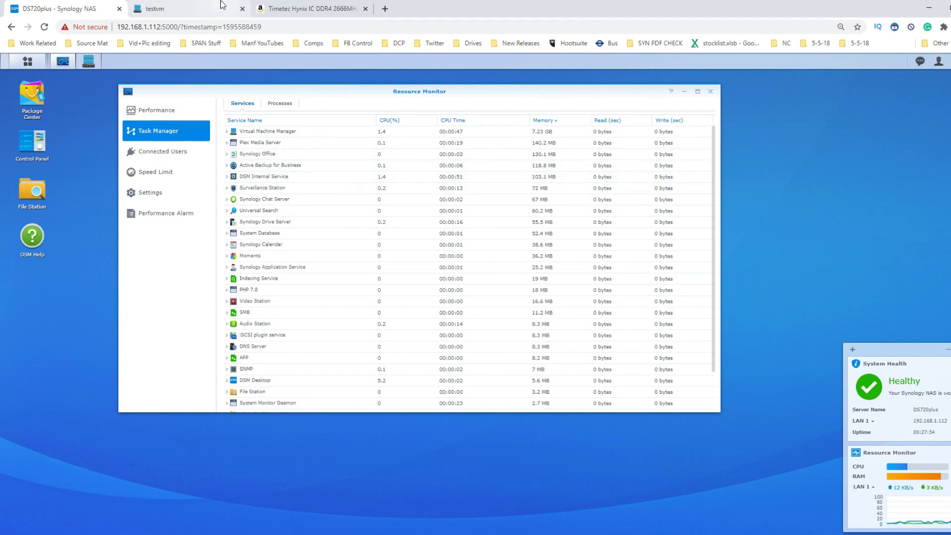
pyautogui.click(195, 7)
# Step: Close the testvm console and force the virtual machine off
pyautogui.click(242, 9)
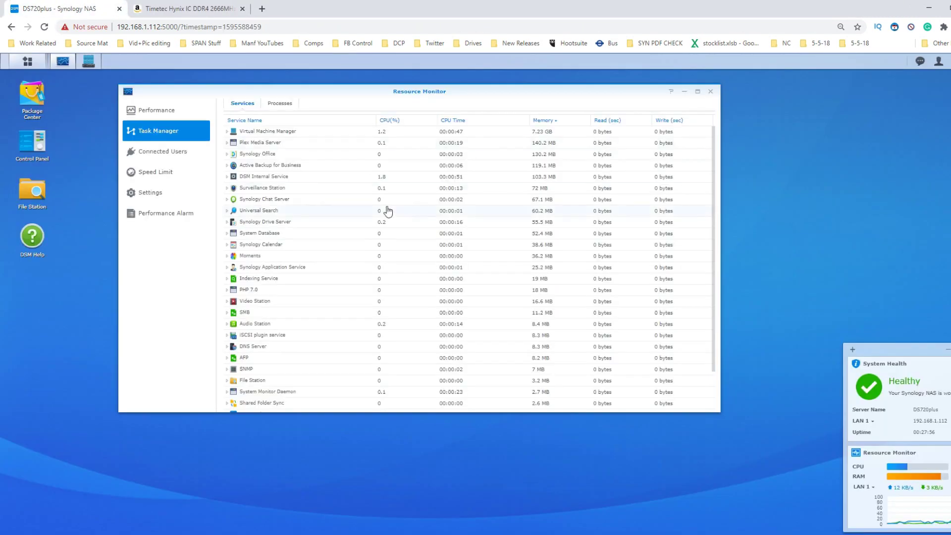
pyautogui.click(89, 61)
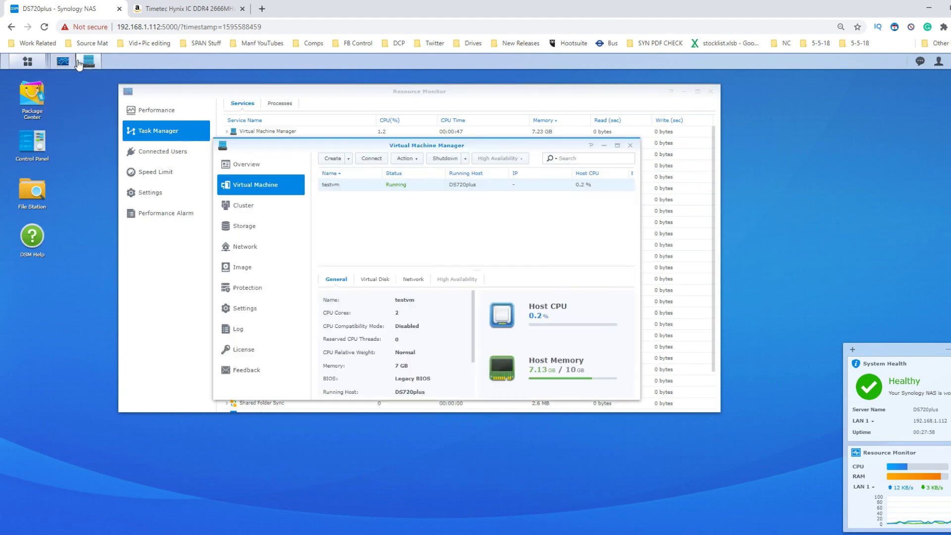
pyautogui.click(466, 159)
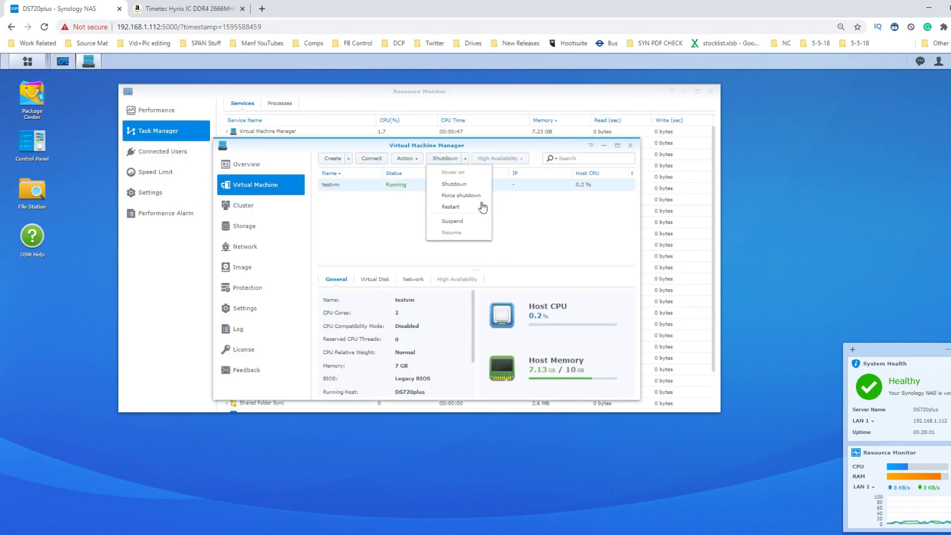
pyautogui.click(463, 196)
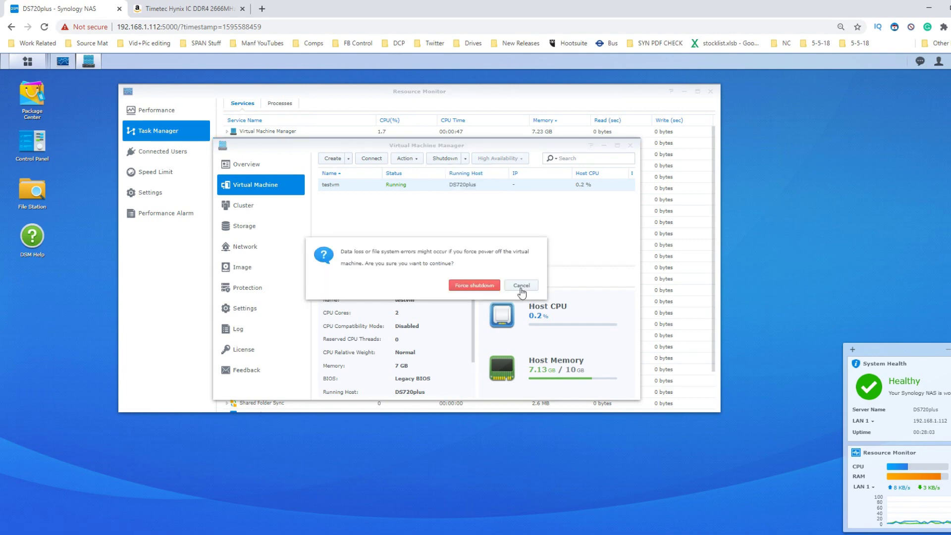
pyautogui.click(485, 285)
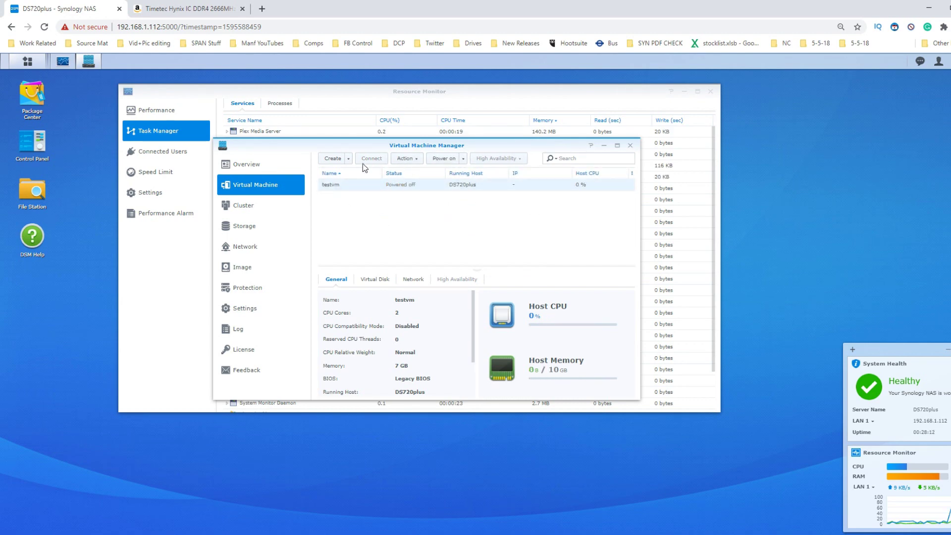
# Step: Delete testvm, authorising with the account password and acknowledging permanent data loss
pyautogui.click(406, 158)
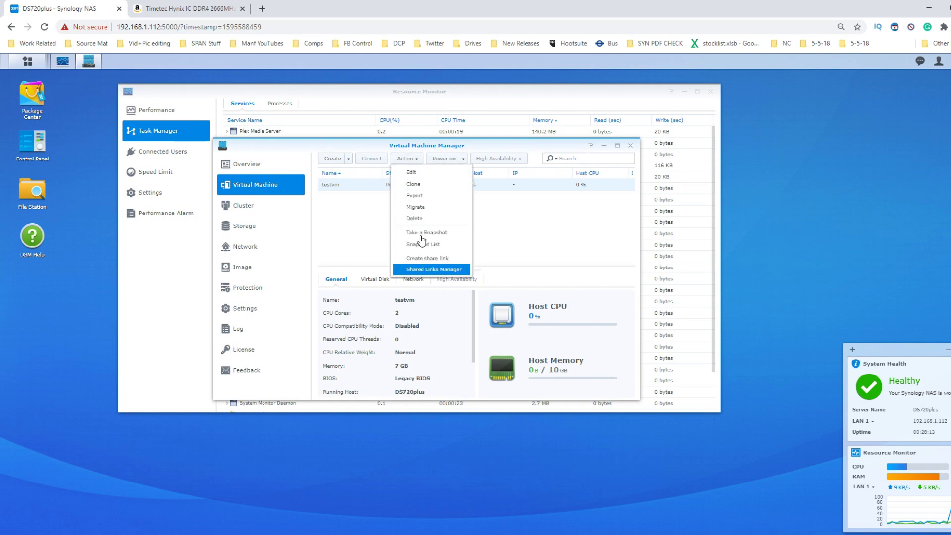
pyautogui.click(425, 219)
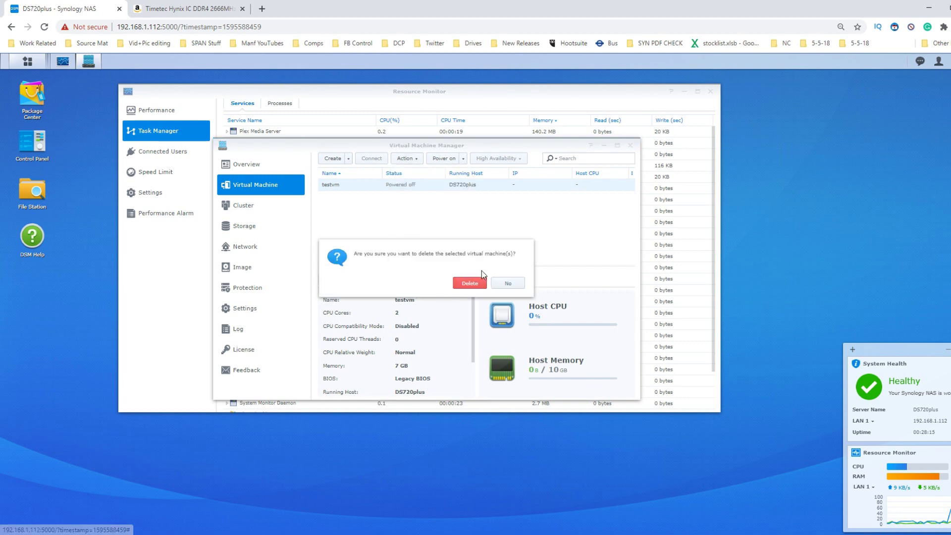
pyautogui.click(470, 284)
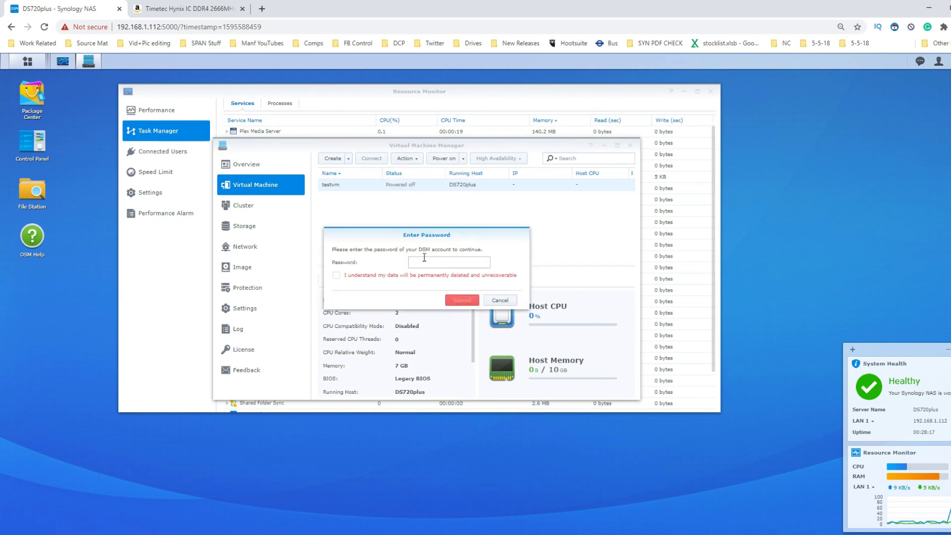
pyautogui.click(424, 258)
pyautogui.write('•••••')
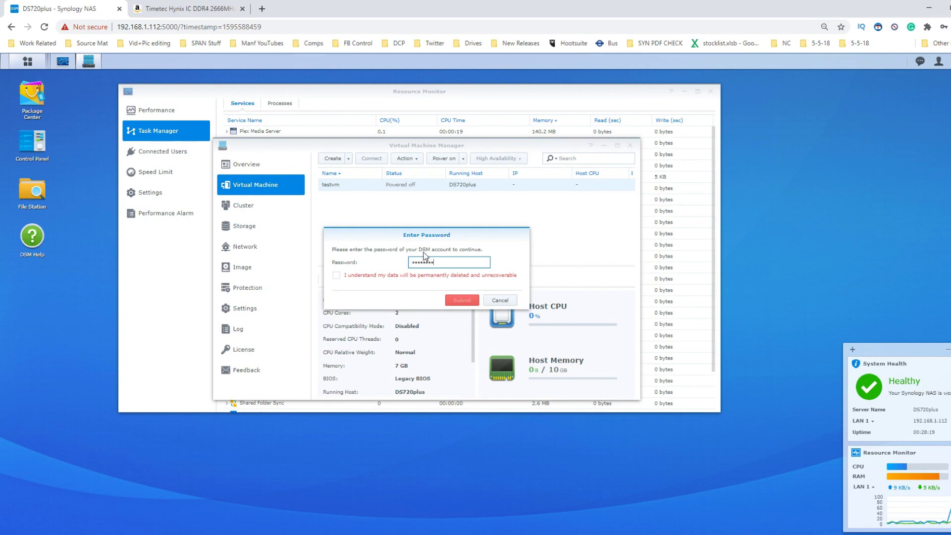
pyautogui.click(460, 275)
pyautogui.click(459, 303)
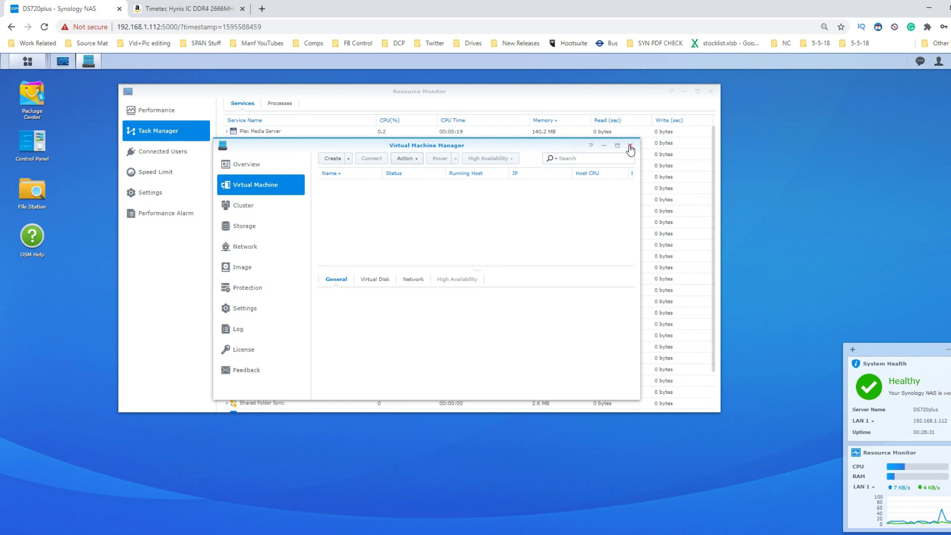
# Step: Close Virtual Machine Manager and shut down the NAS from the account menu
pyautogui.click(631, 146)
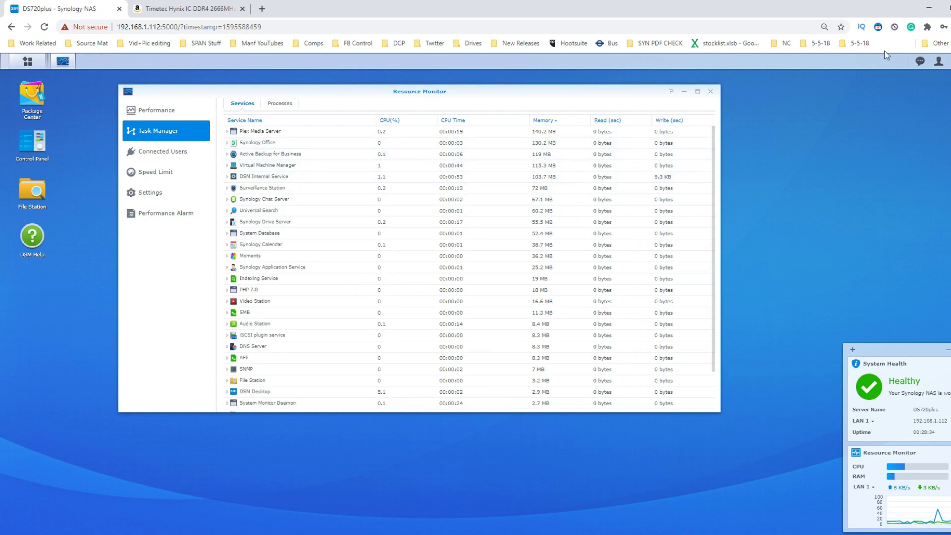
pyautogui.click(938, 61)
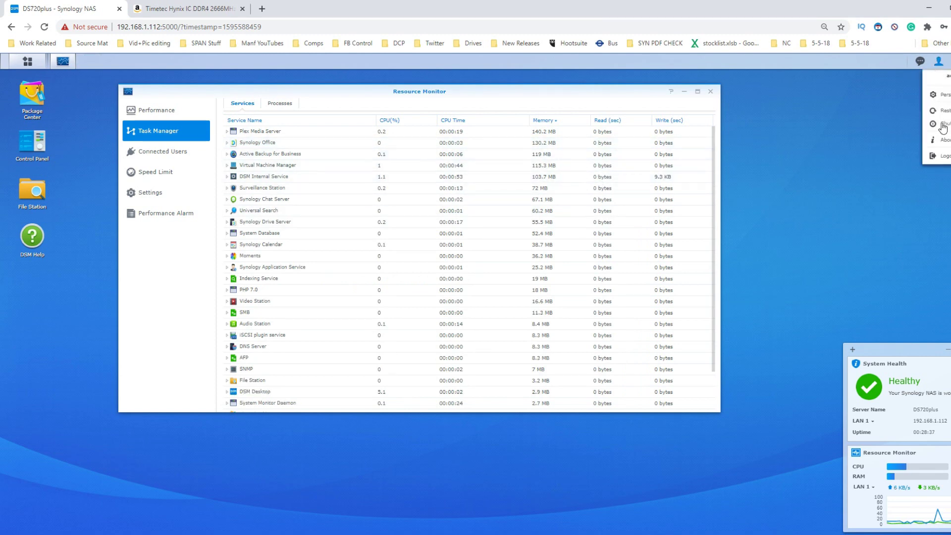
pyautogui.click(942, 123)
pyautogui.click(503, 310)
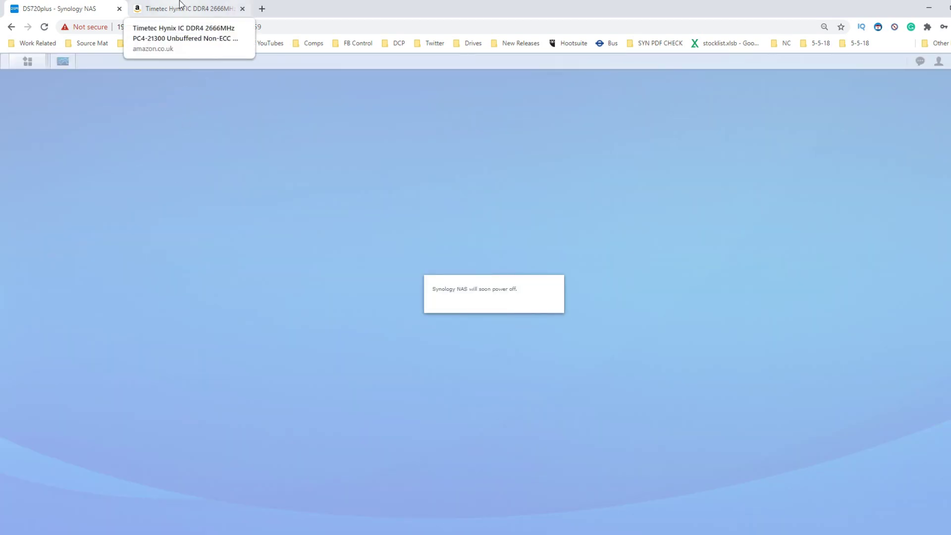
# Step: Highlight the 16GB SODIMM memory specs in the Amazon product title, briefly checking the NAS tab
pyautogui.click(180, 7)
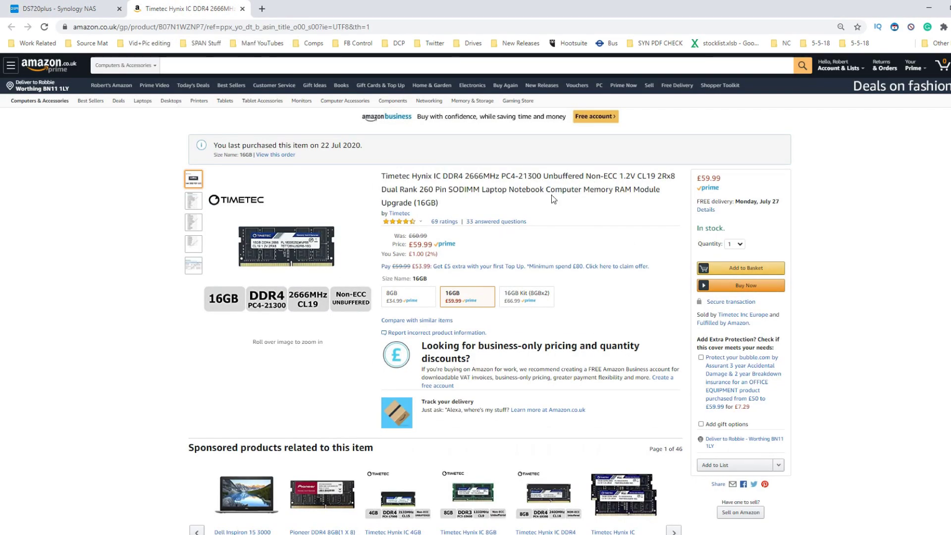
pyautogui.doubleClick(385, 189)
pyautogui.click(493, 188)
pyautogui.moveTo(443, 177); pyautogui.dragTo(384, 177)
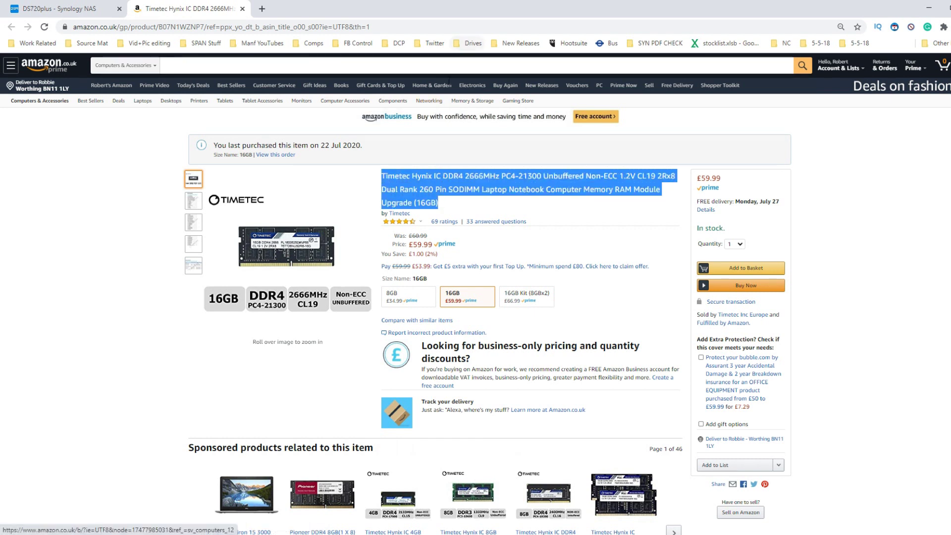
pyautogui.click(455, 188)
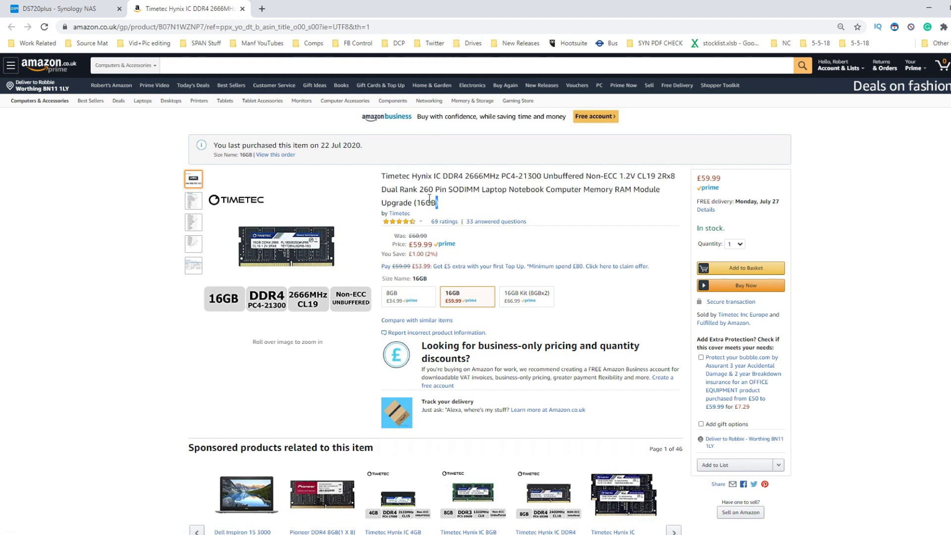
pyautogui.moveTo(439, 203); pyautogui.dragTo(425, 189)
pyautogui.hotkey('ctrl', 'Tab')
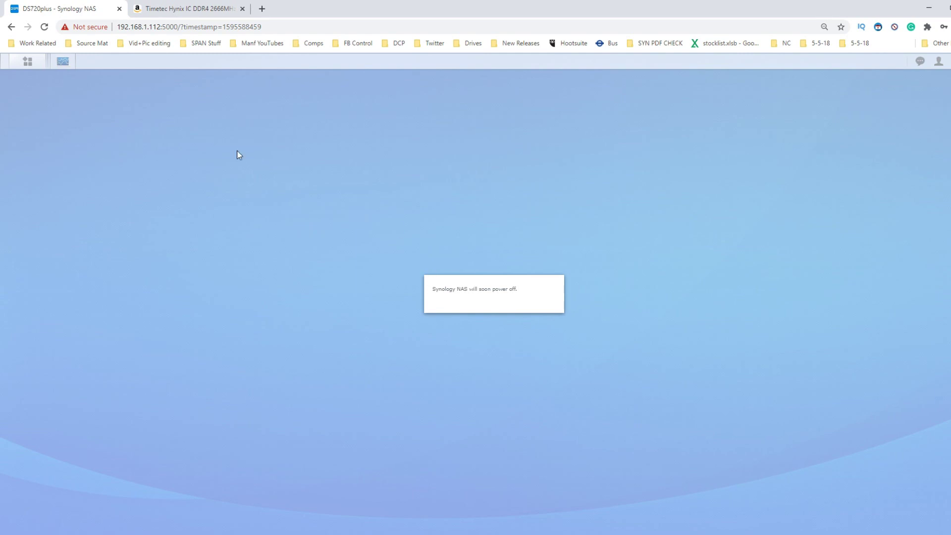
pyautogui.click(191, 8)
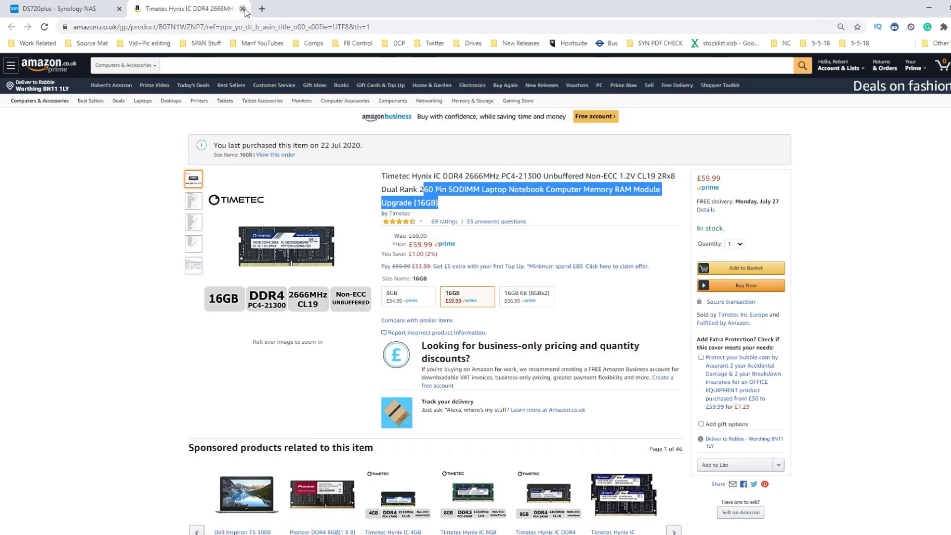
pyautogui.moveTo(320, 190)
# Step: Switch to the NAS tab and return to DSM once DS720plus is found at 192.168.1.112
pyautogui.hotkey('ctrl', 'Tab')
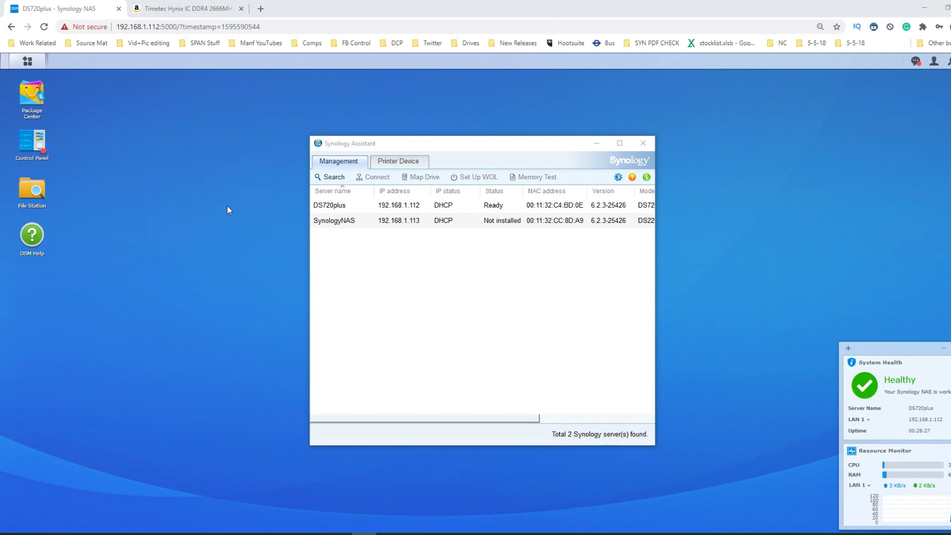
pyautogui.click(117, 100)
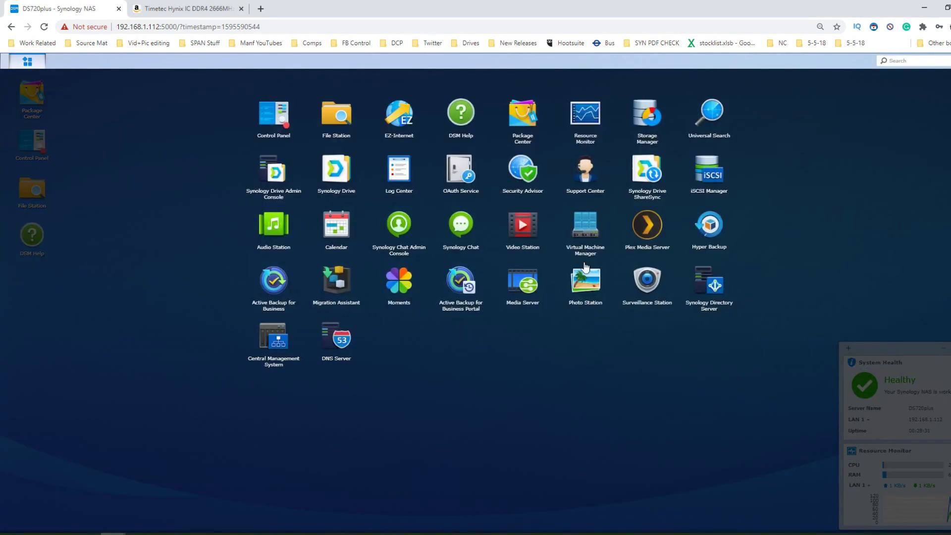
# Step: Launch Virtual Machine Manager, Control Panel and Resource Monitor from the main menu
pyautogui.click(608, 268)
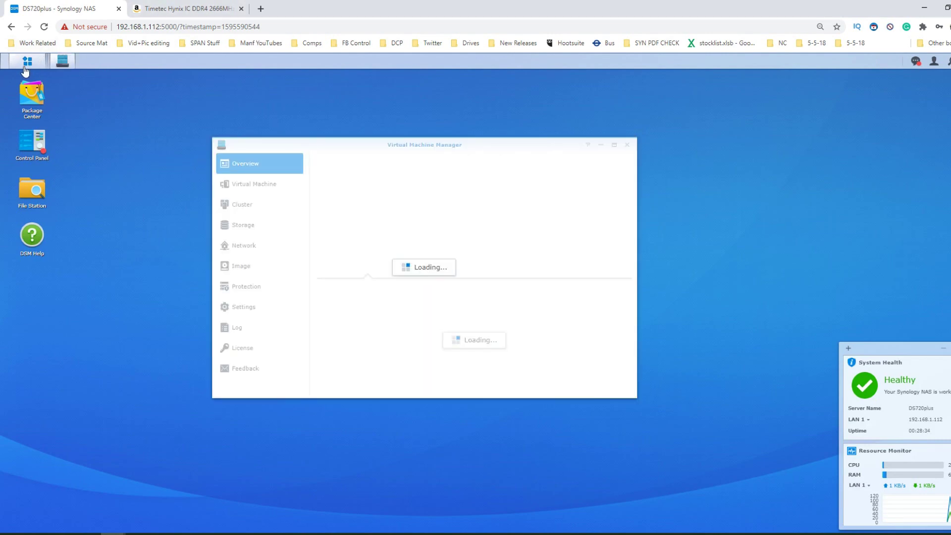
pyautogui.click(254, 190)
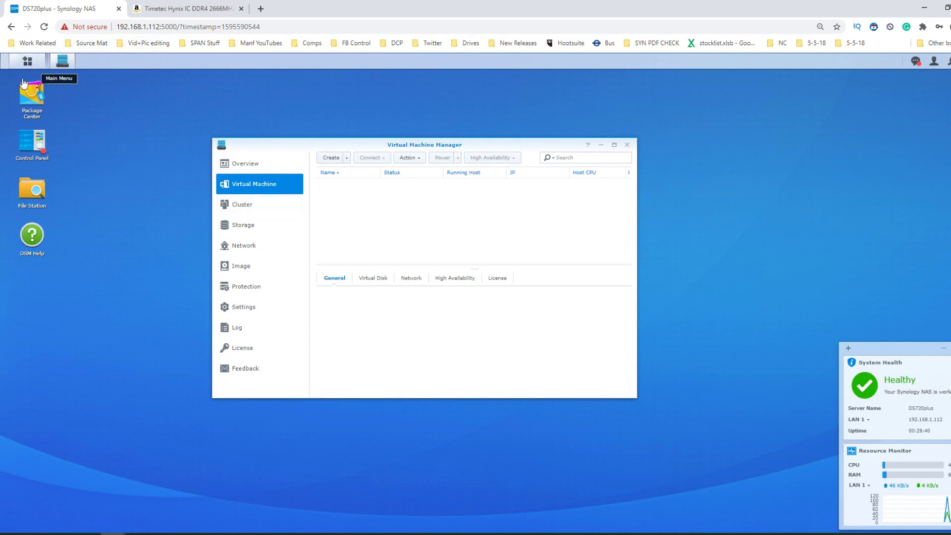
pyautogui.click(32, 141)
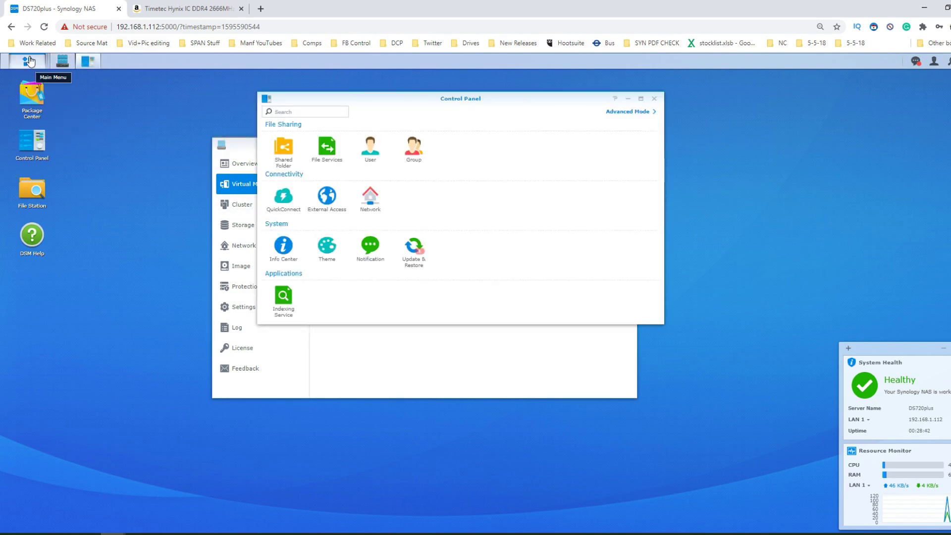
pyautogui.click(27, 60)
pyautogui.click(578, 124)
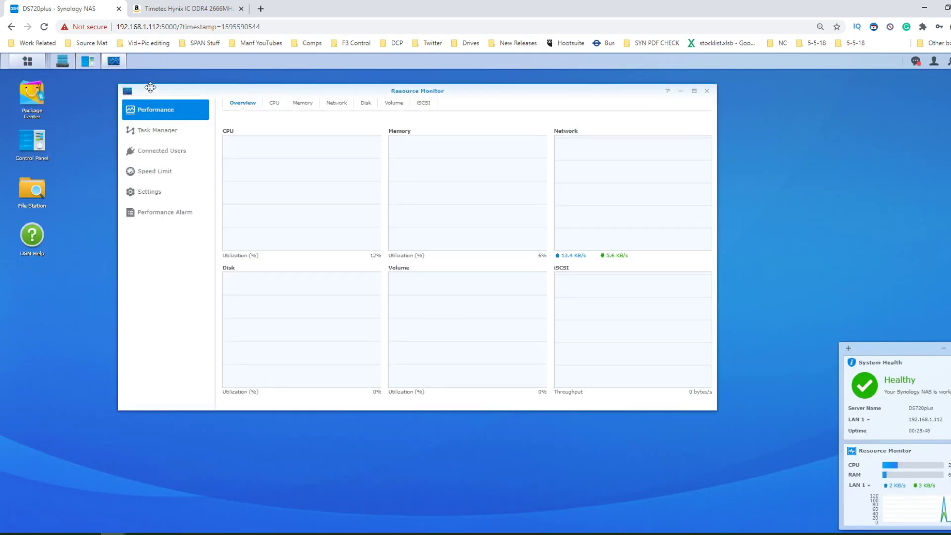
# Step: Confirm Info Center reports 18 GB total physical memory, then minimise Control Panel
pyautogui.click(88, 61)
pyautogui.click(282, 250)
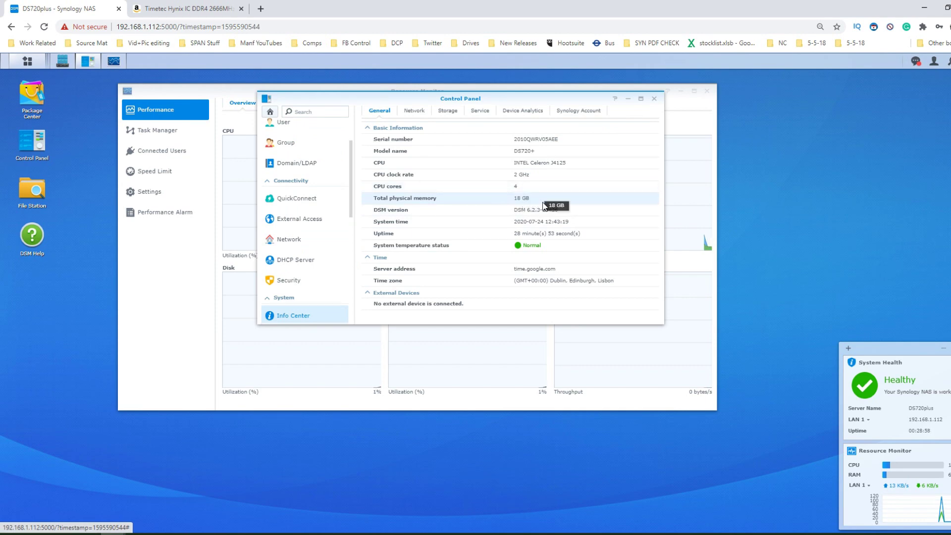
pyautogui.click(628, 99)
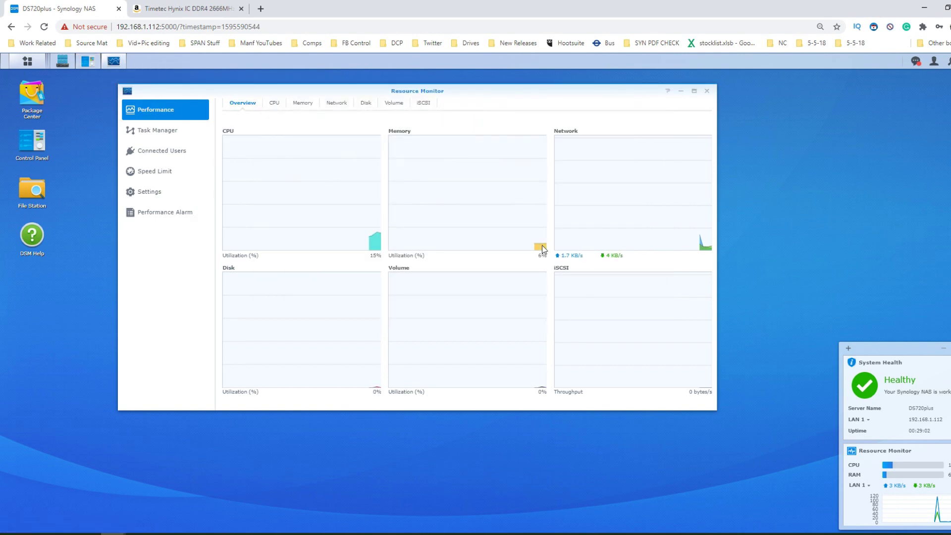
# Step: Show Resource Monitor's memory breakdown (18 GB total, 1.2 GB used, 15.3 GB free) and resize the window
pyautogui.click(300, 105)
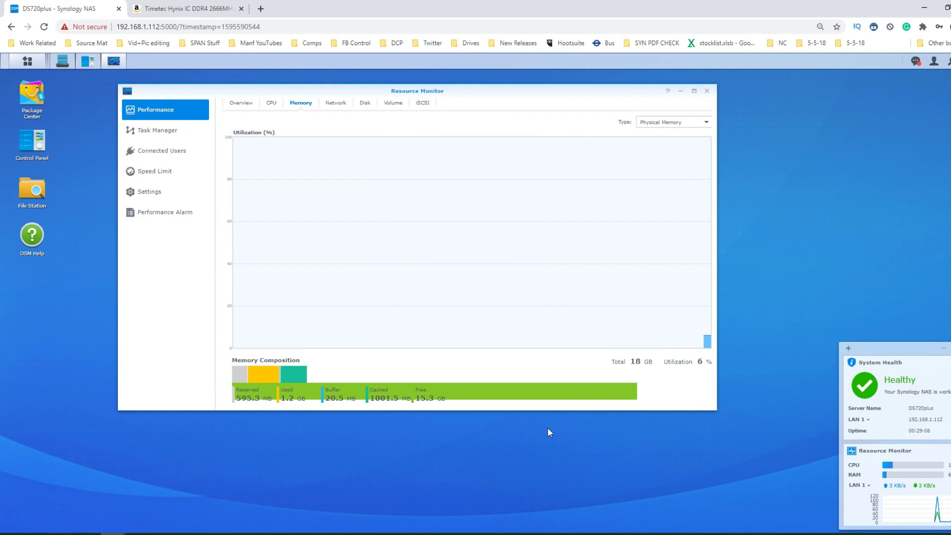
pyautogui.moveTo(712, 408); pyautogui.dragTo(763, 442)
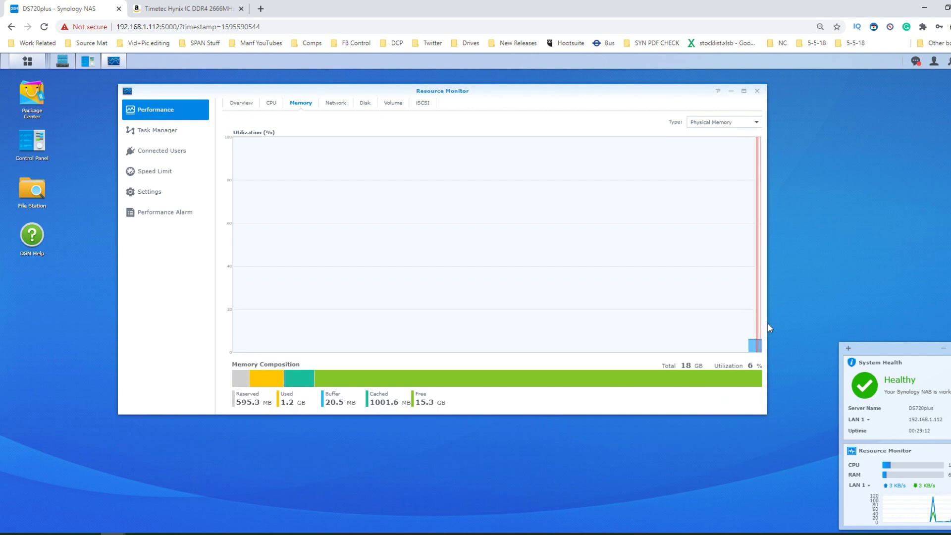
pyautogui.moveTo(764, 413); pyautogui.dragTo(537, 414)
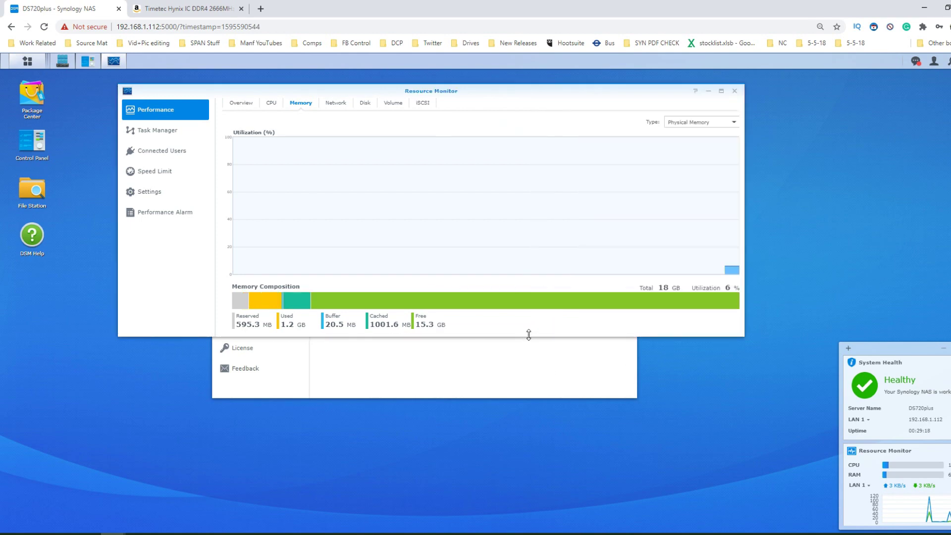
pyautogui.moveTo(529, 335); pyautogui.dragTo(513, 425)
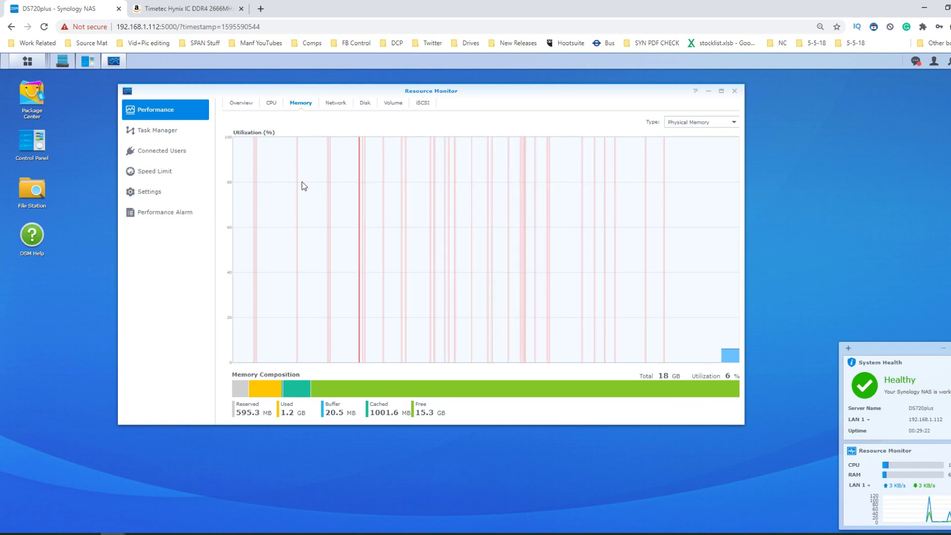
pyautogui.moveTo(84, 64)
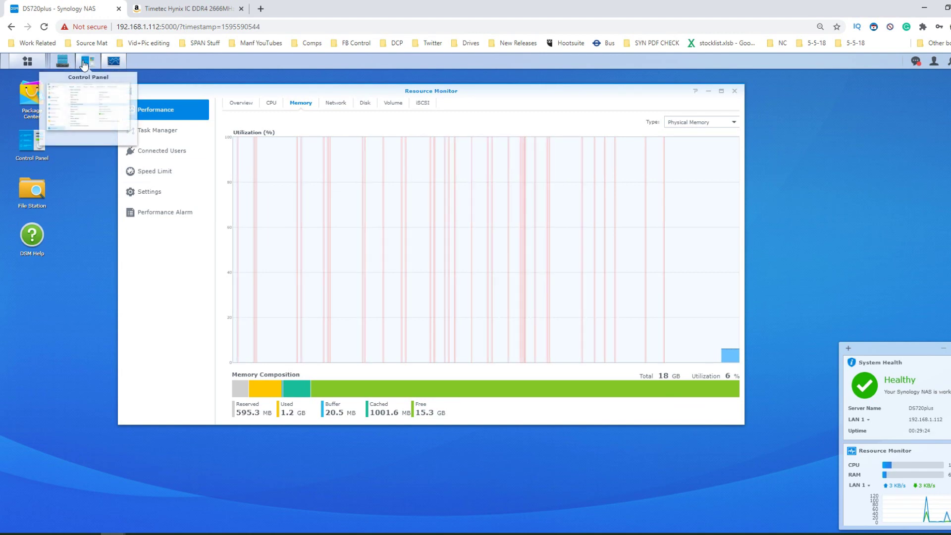
# Step: Check running services' memory use, then start a new virtual machine and pass storage selection
pyautogui.click(159, 131)
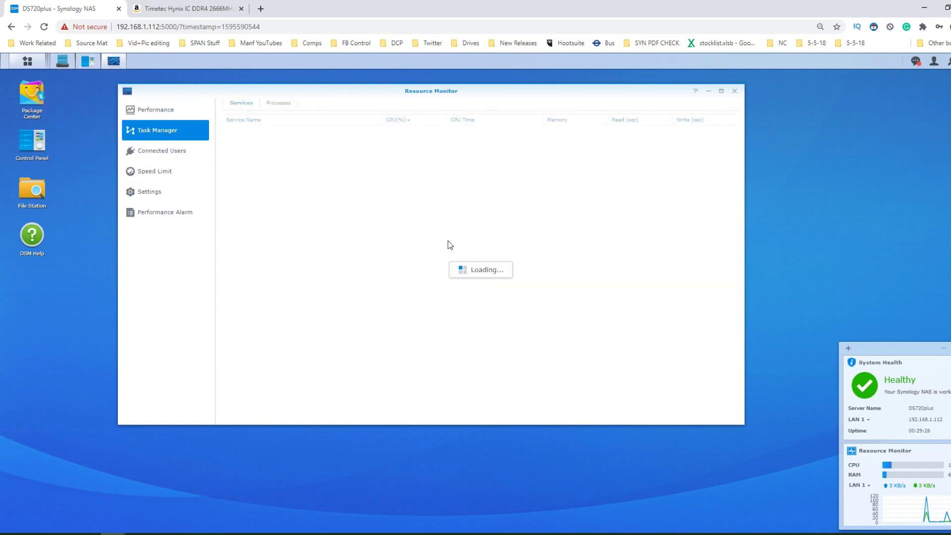
pyautogui.click(63, 62)
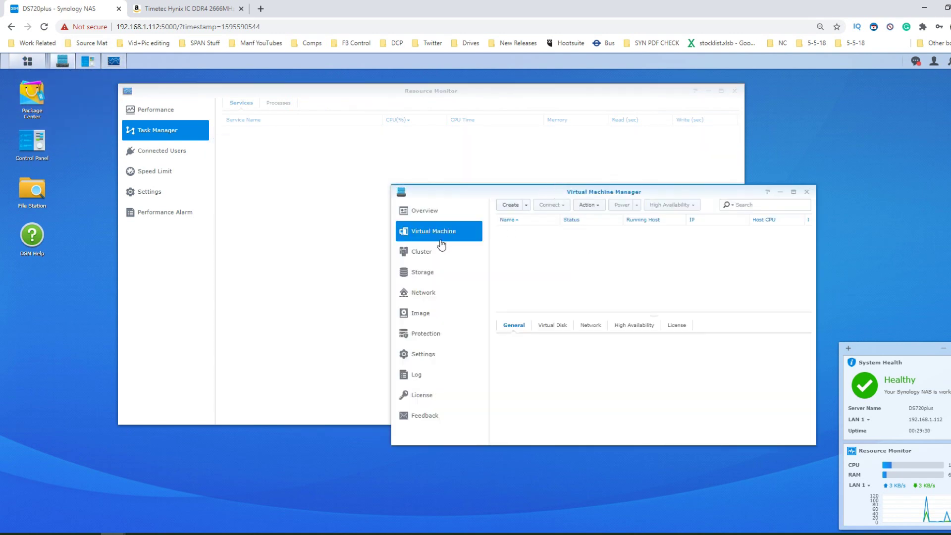
pyautogui.click(527, 205)
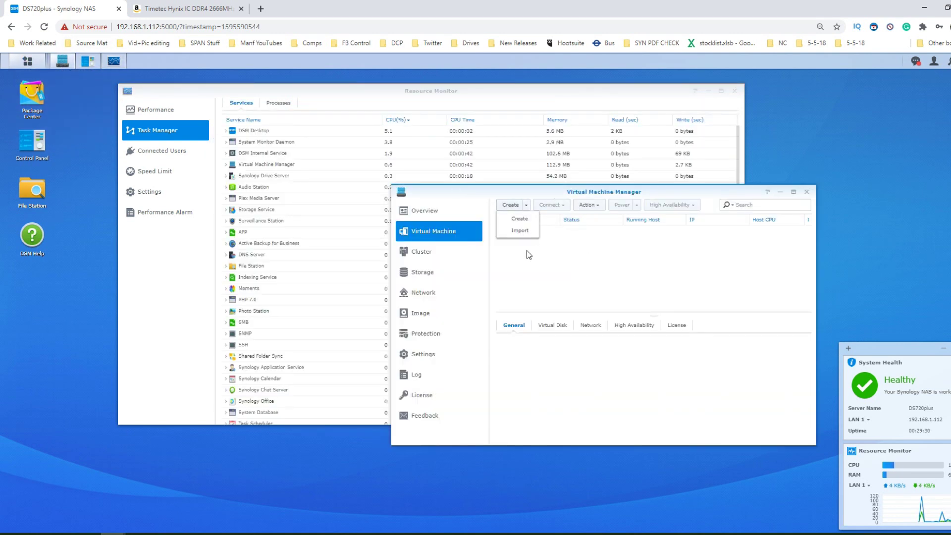
pyautogui.click(520, 219)
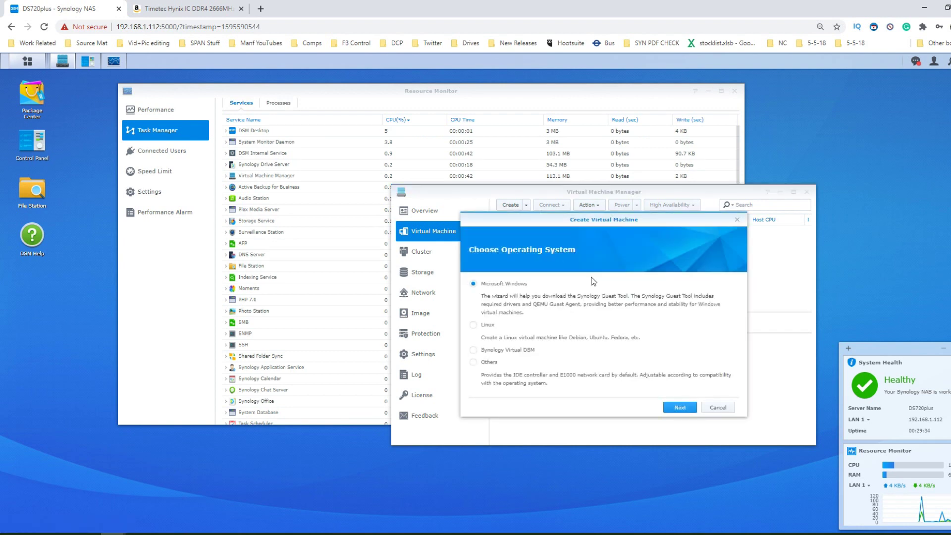
pyautogui.click(679, 406)
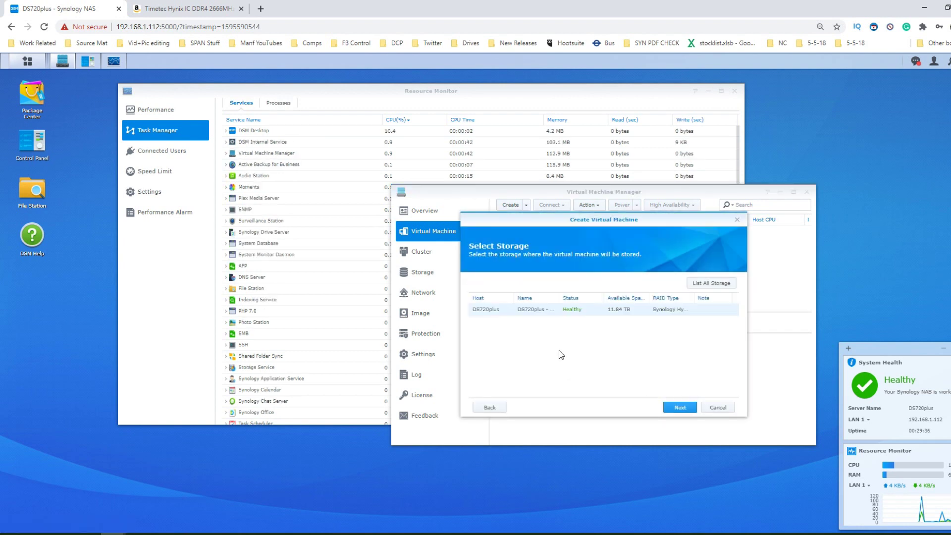
pyautogui.click(680, 407)
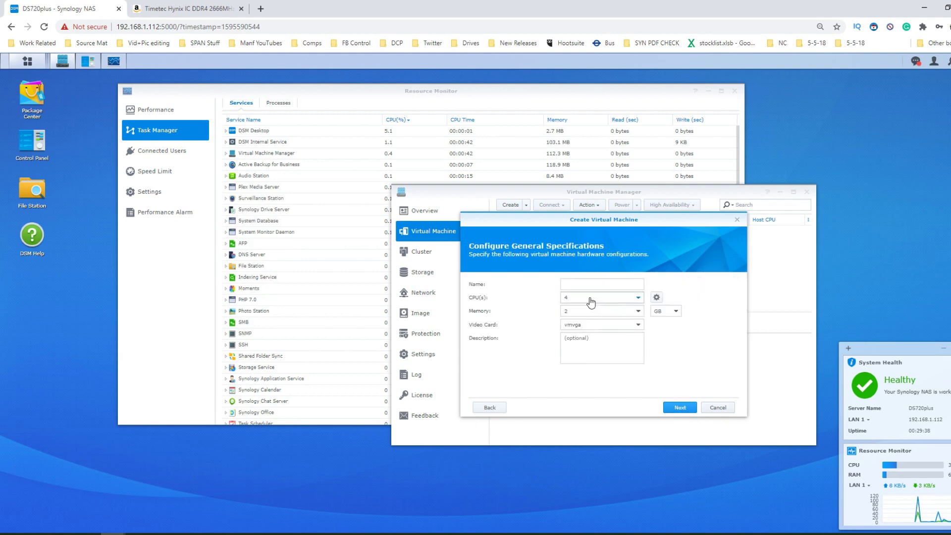
# Step: Give the new VM 2 CPUs, 16 GB memory and the name vmtest
pyautogui.click(587, 299)
pyautogui.click(583, 323)
pyautogui.click(583, 309)
pyautogui.click(639, 312)
pyautogui.scroll(-3, 601, 403)
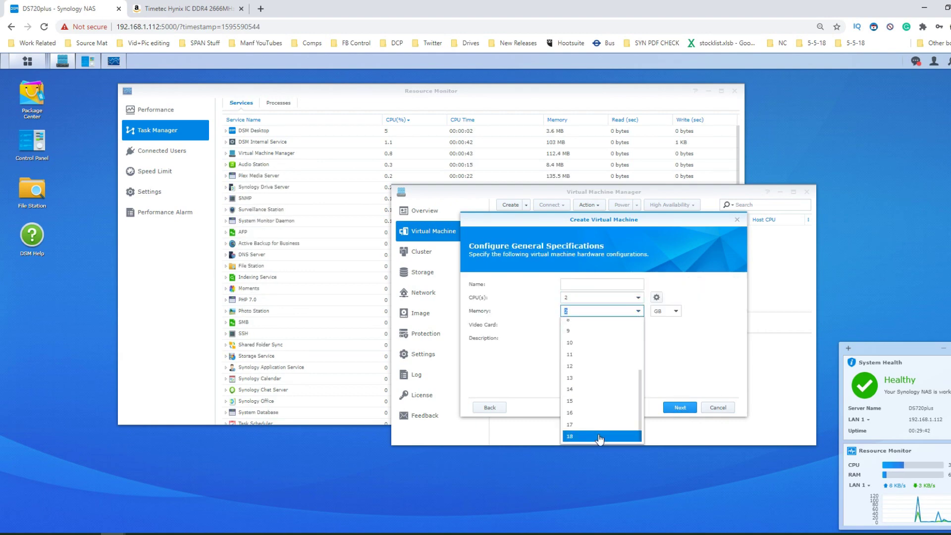
pyautogui.click(589, 413)
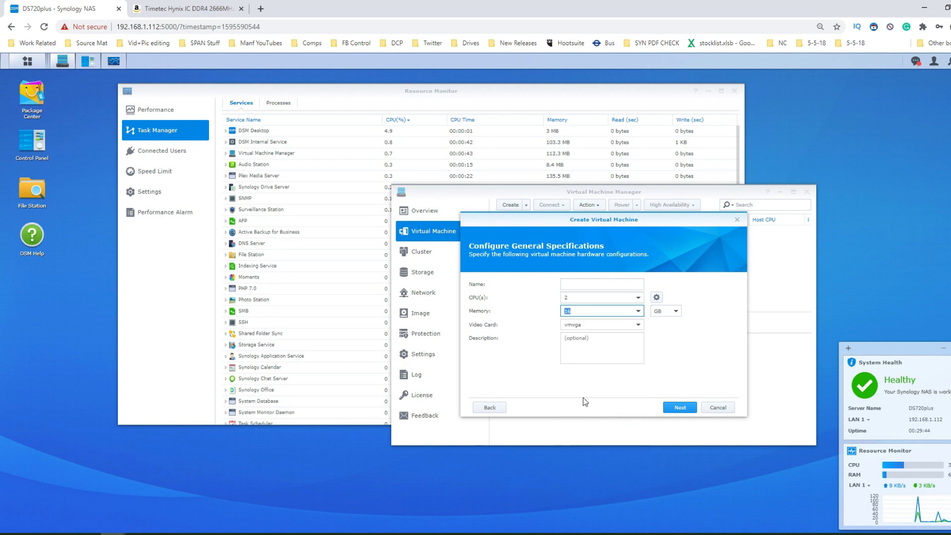
pyautogui.click(568, 284)
pyautogui.write('vmtest')
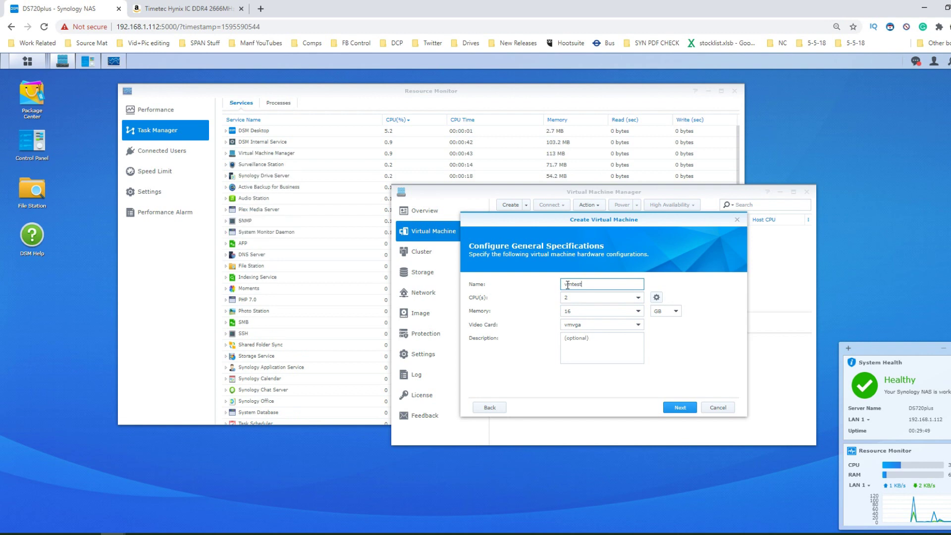
pyautogui.click(680, 407)
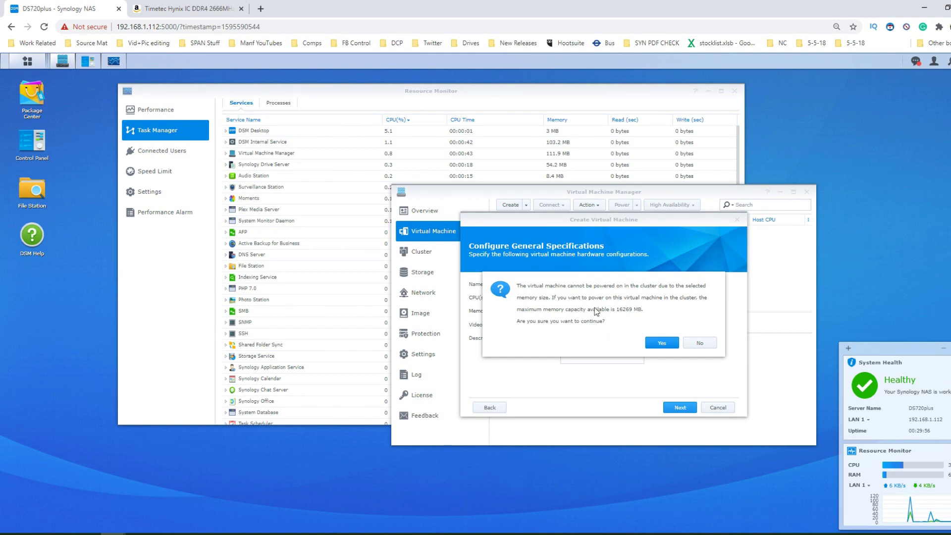
# Step: Decline the warning, lower vmtest's memory to 14 GB and set a 250 GB virtual disk
pyautogui.click(700, 343)
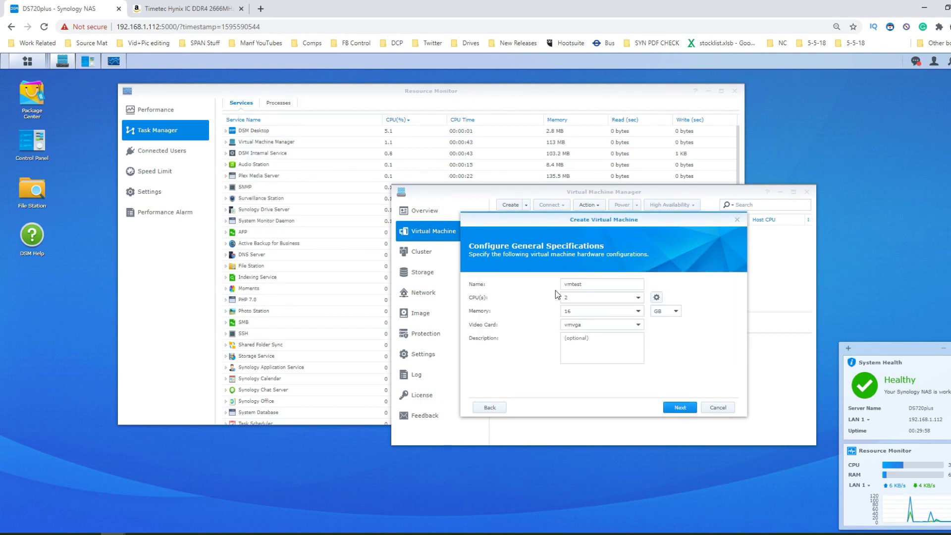
pyautogui.doubleClick(578, 313)
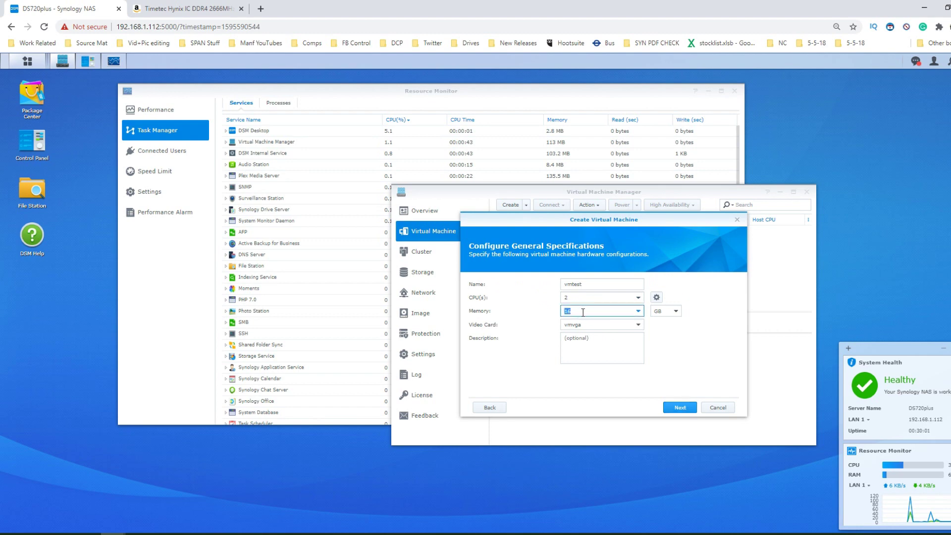
pyautogui.write('14')
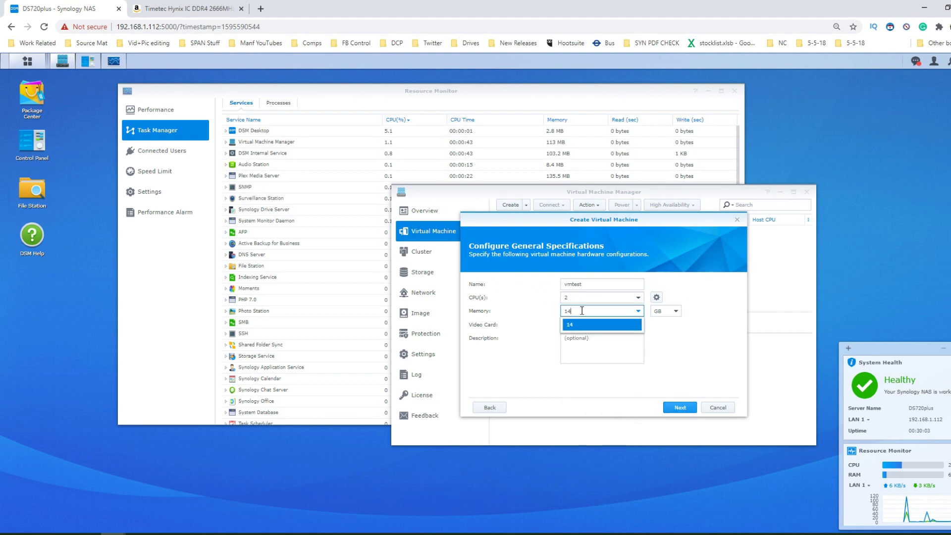
pyautogui.click(604, 326)
pyautogui.click(686, 406)
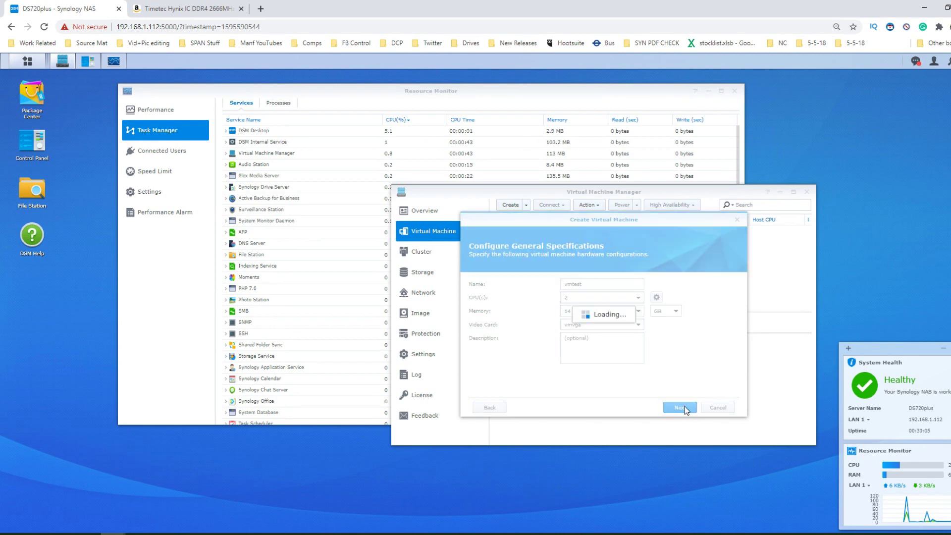
pyautogui.click(589, 281)
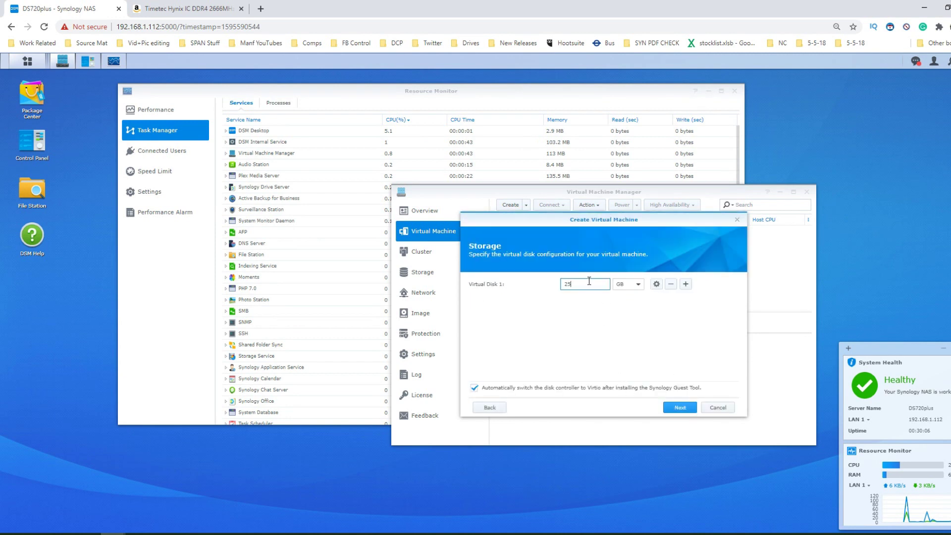
pyautogui.write('250')
pyautogui.click(680, 407)
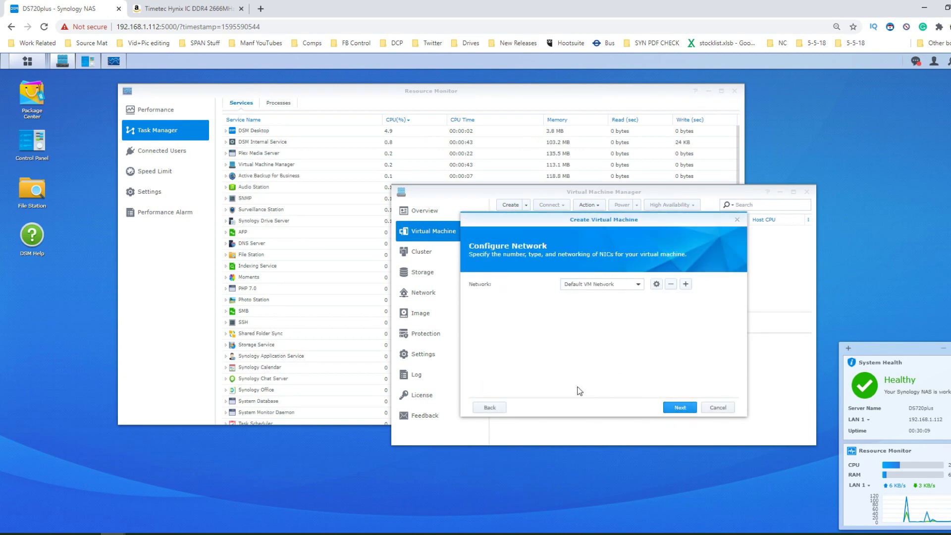
# Step: Keep the default network, skip the guest tool offer, allow all users, and create vmtest
pyautogui.click(681, 408)
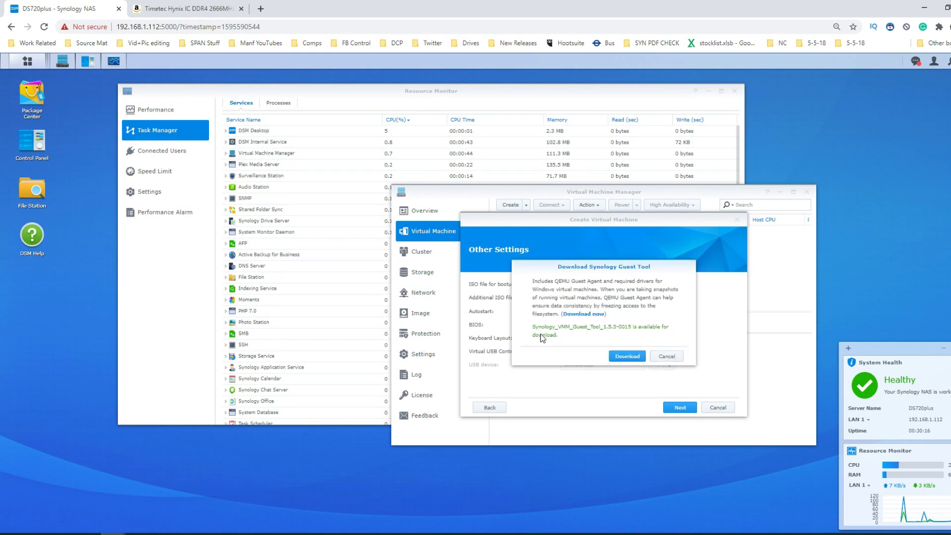
pyautogui.click(665, 357)
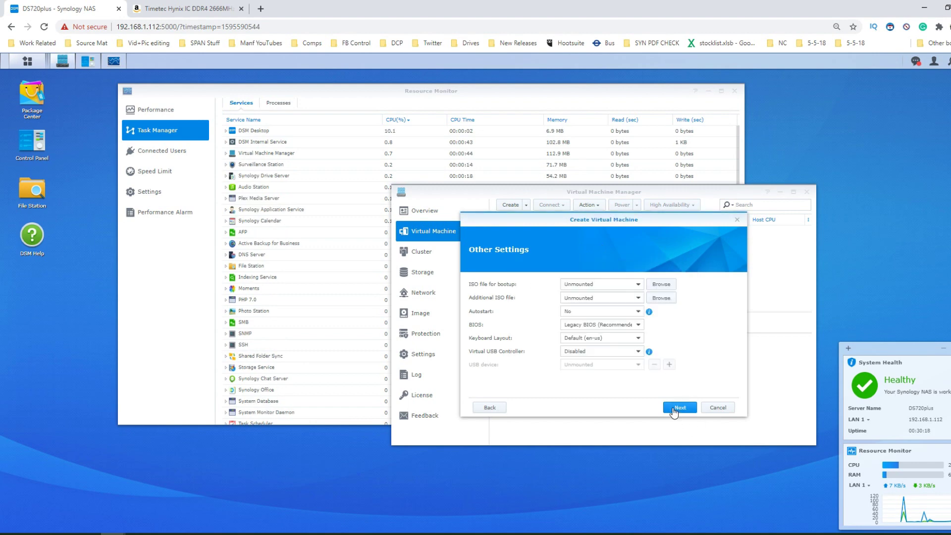
pyautogui.click(675, 409)
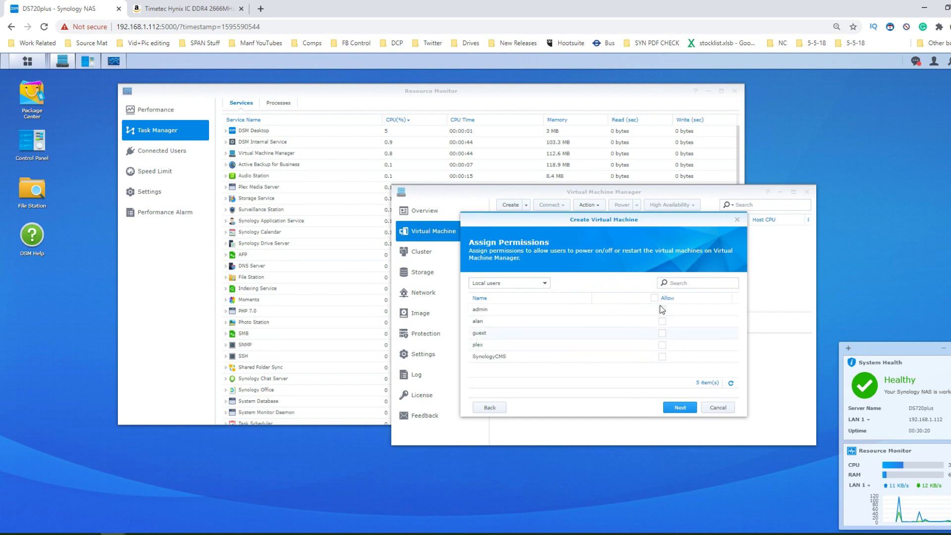
pyautogui.click(655, 297)
pyautogui.click(680, 407)
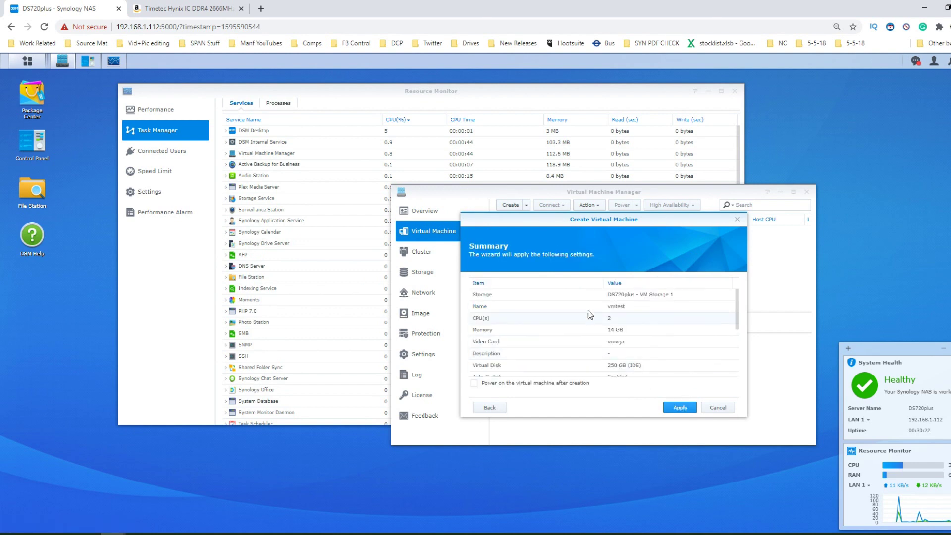
pyautogui.click(679, 407)
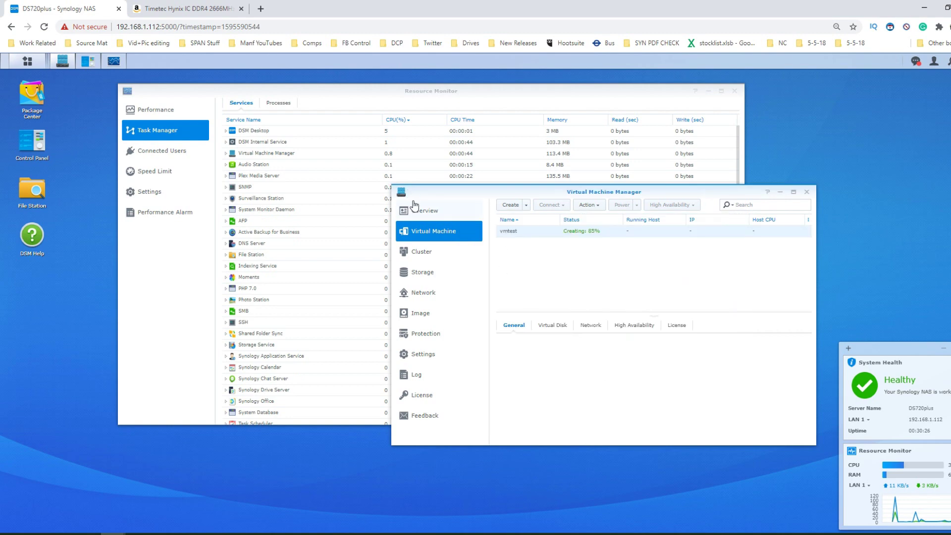
# Step: Reposition the Virtual Machine Manager window while vmtest finishes creating and starts
pyautogui.moveTo(466, 191); pyautogui.dragTo(531, 193)
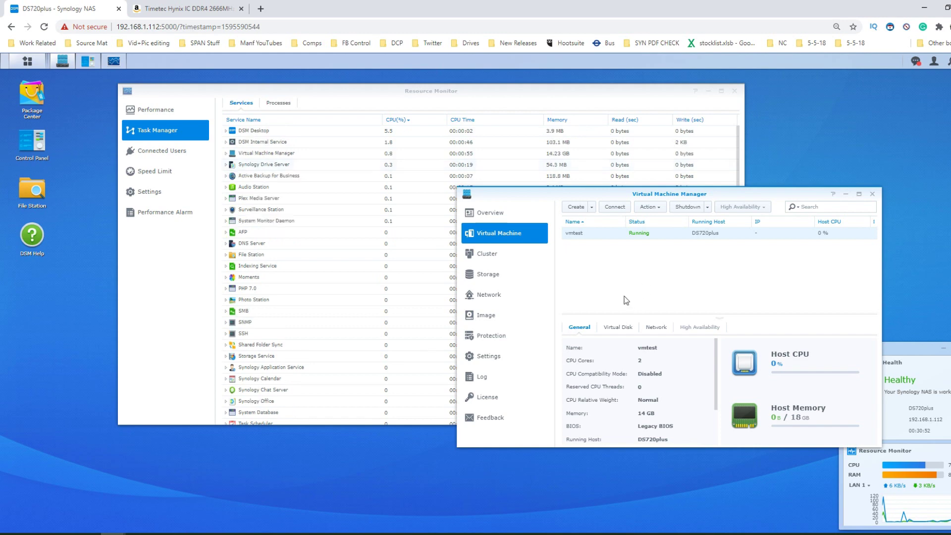
pyautogui.moveTo(619, 192); pyautogui.dragTo(599, 206)
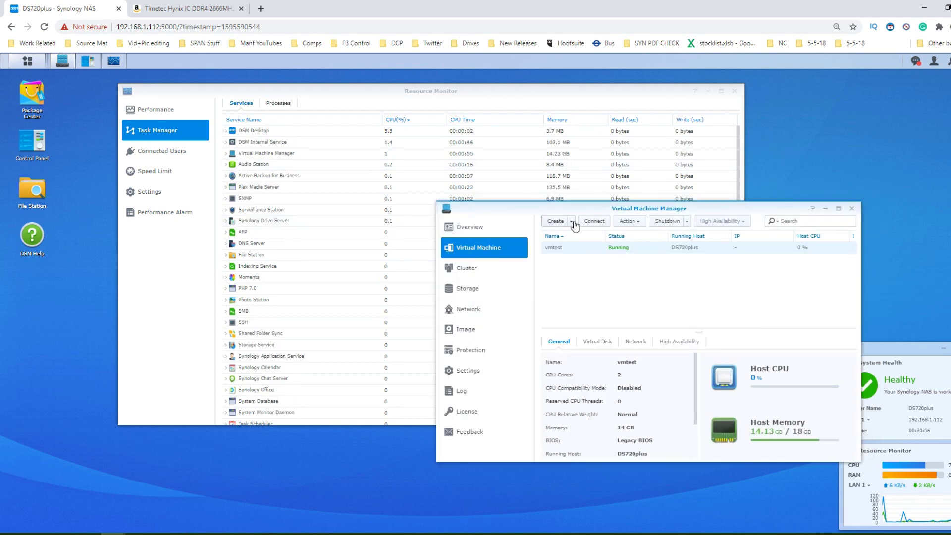
# Step: Open the vmtest console, then check Virtual Machine Manager's 14.23 GB memory use in Resource Monitor
pyautogui.click(597, 220)
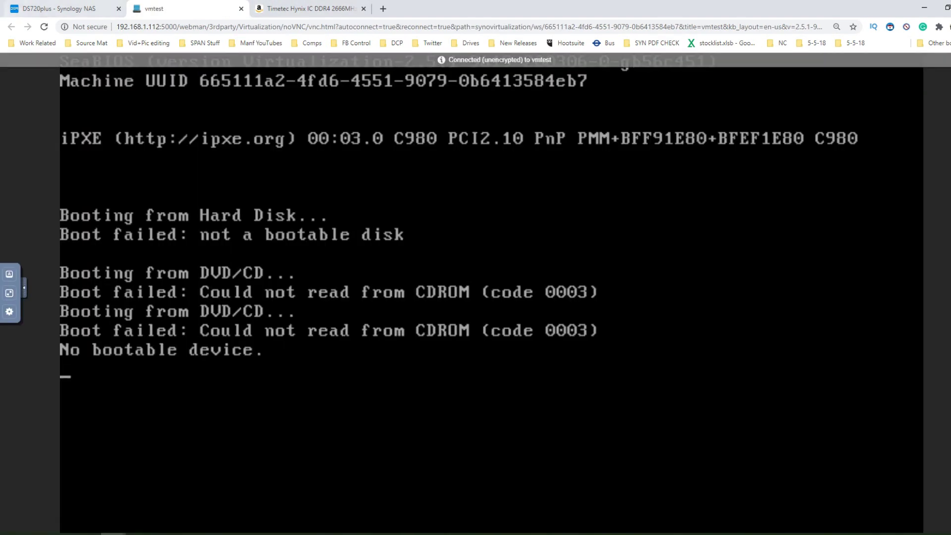
pyautogui.click(65, 9)
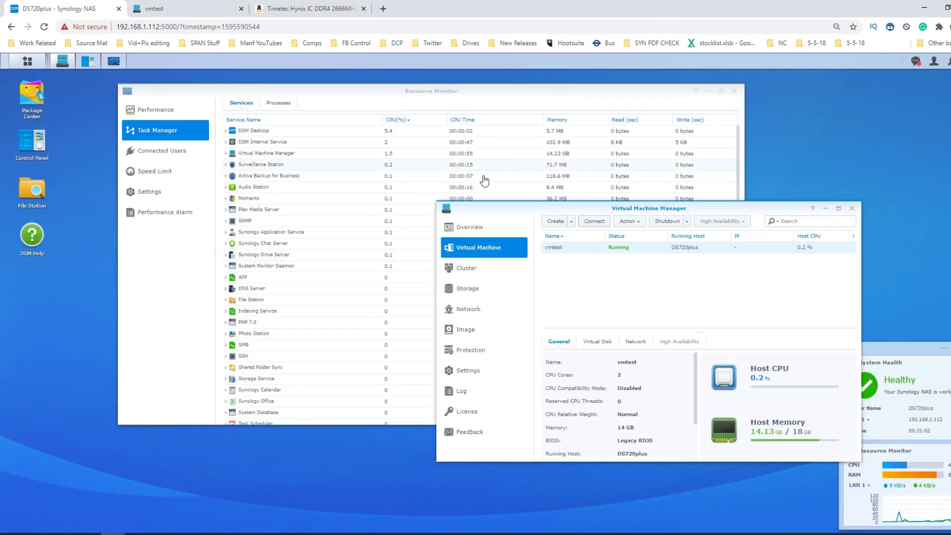
pyautogui.click(327, 92)
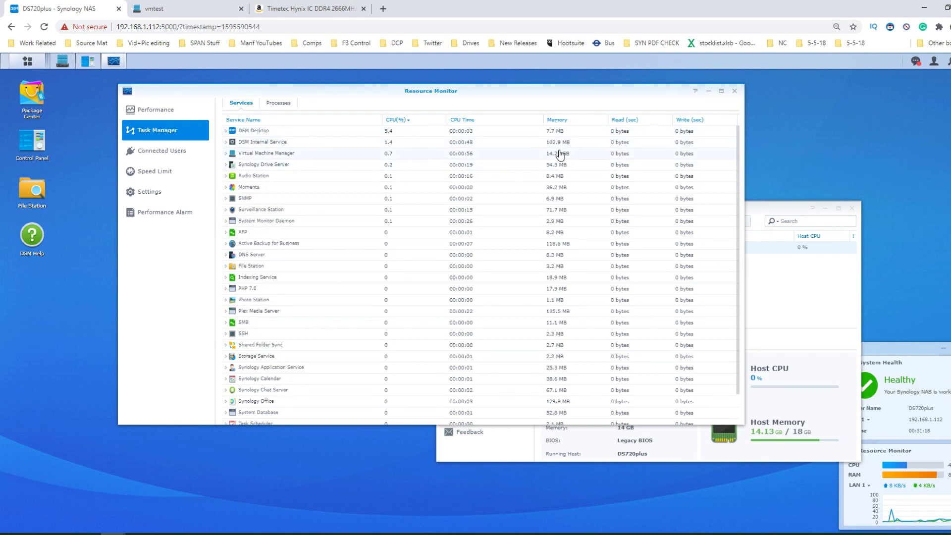
pyautogui.click(755, 206)
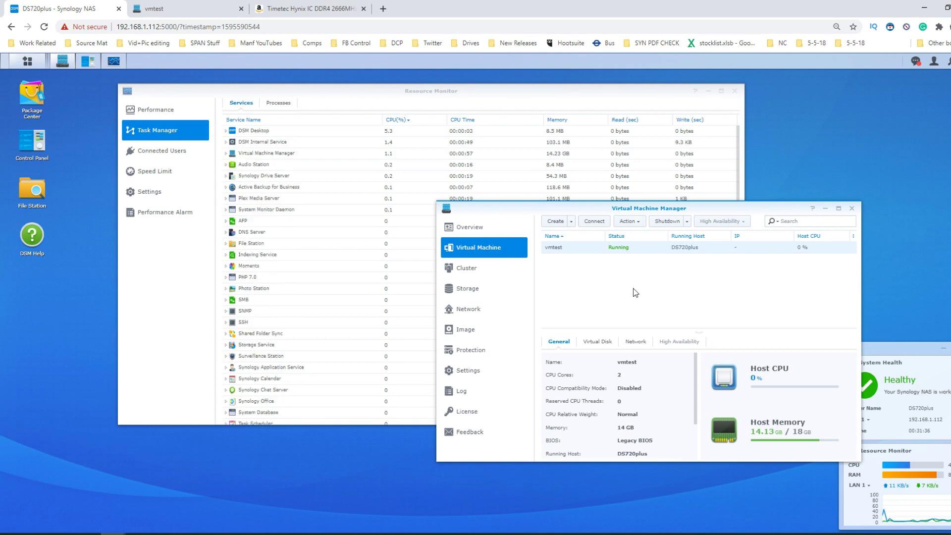
pyautogui.hotkey('ctrl', '3')
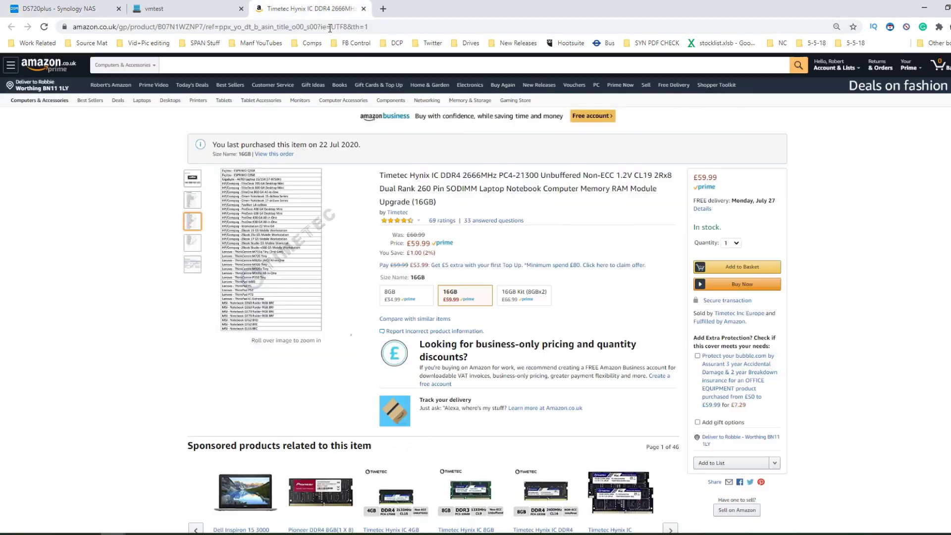
pyautogui.hotkey('ctrl', '1')
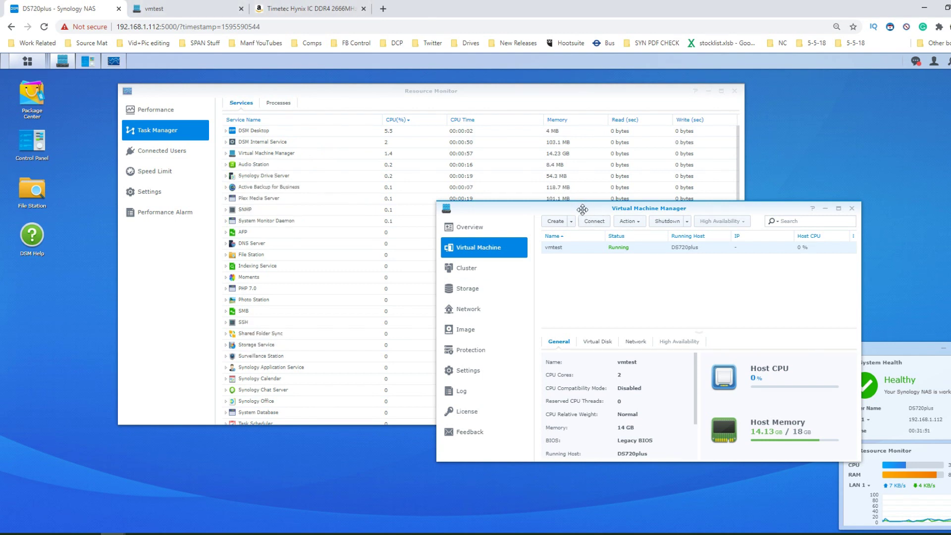
pyautogui.moveTo(582, 209); pyautogui.dragTo(570, 213)
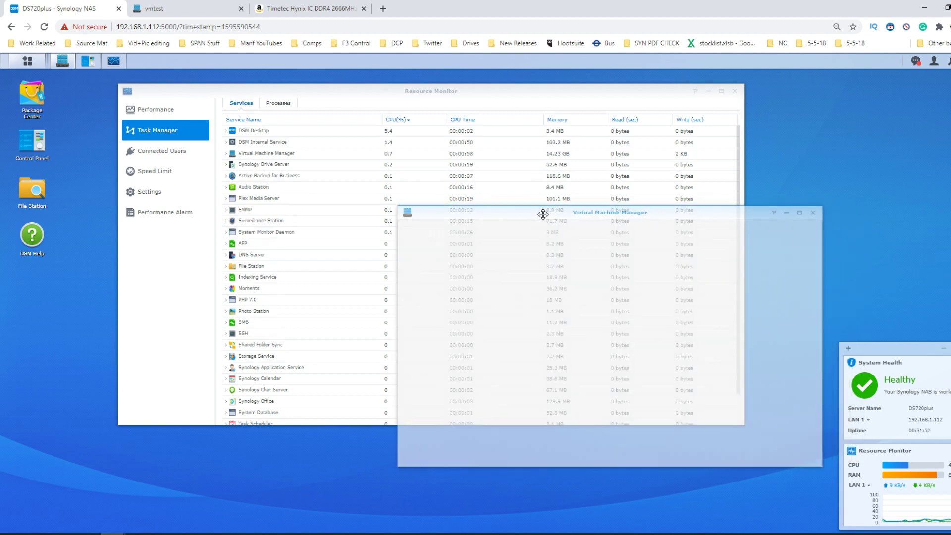
pyautogui.moveTo(543, 214); pyautogui.dragTo(523, 218)
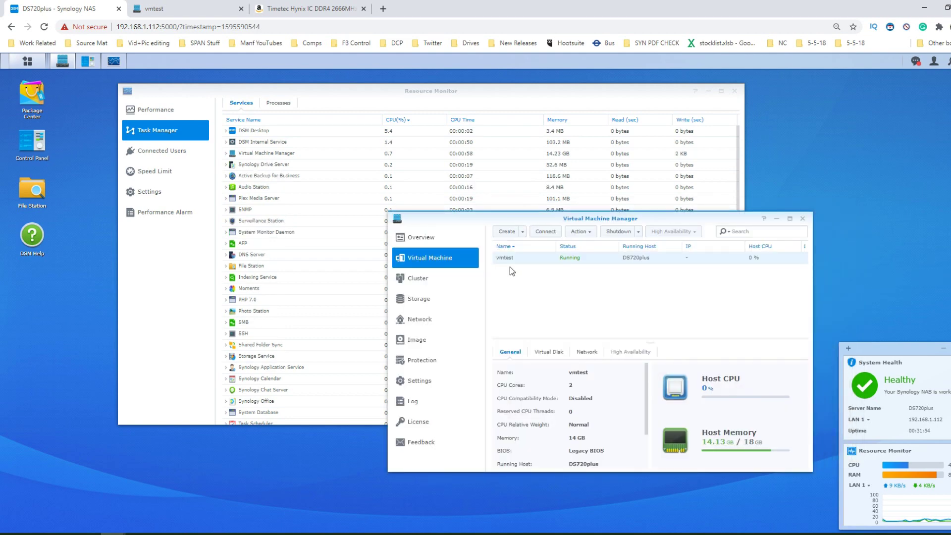